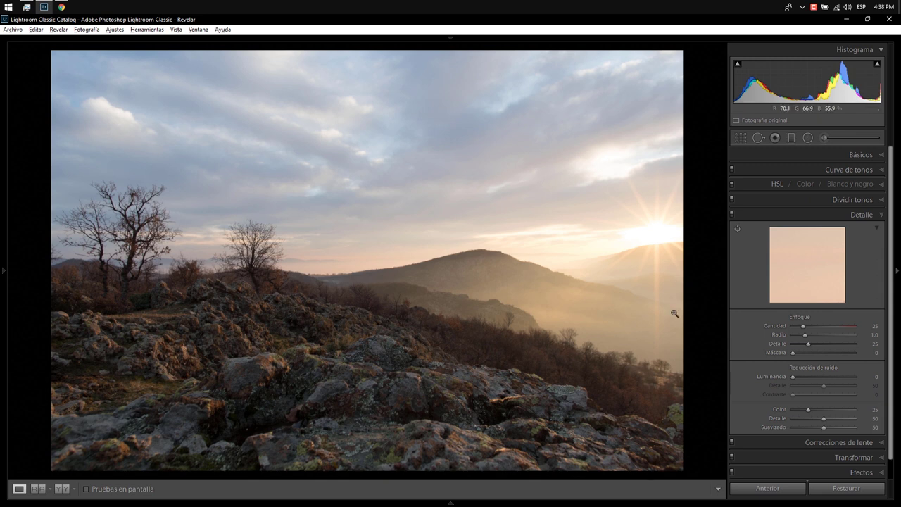
Crop the photo to 16 x 9, positioned so the bottom rocks stay and sky is trimmed
click(268, 245)
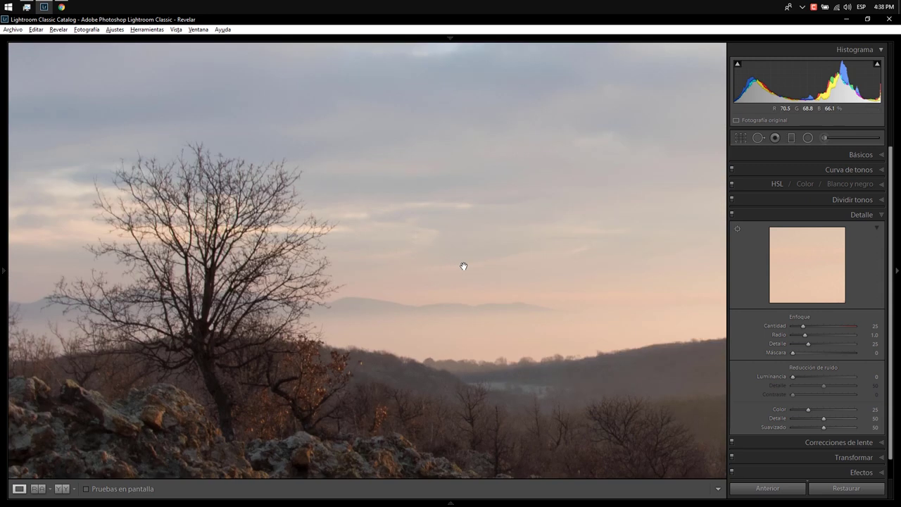
drag(620, 316, 512, 159)
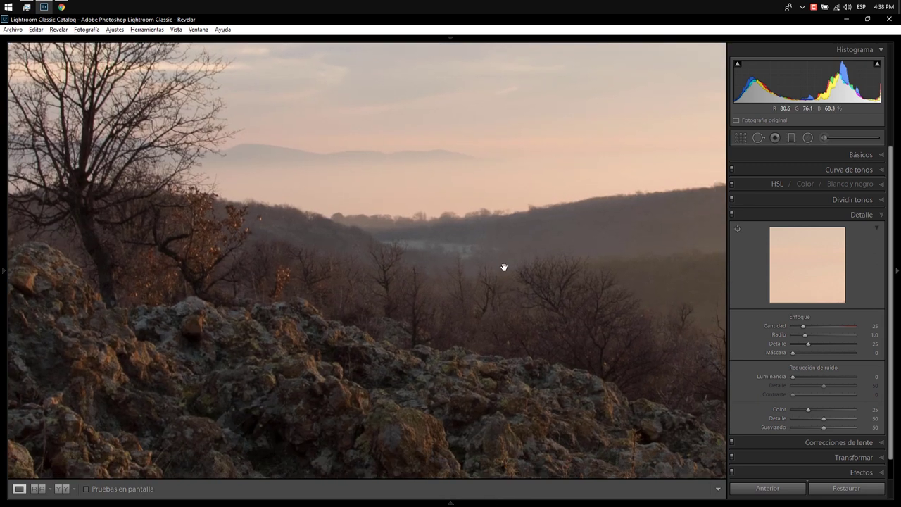
click(500, 291)
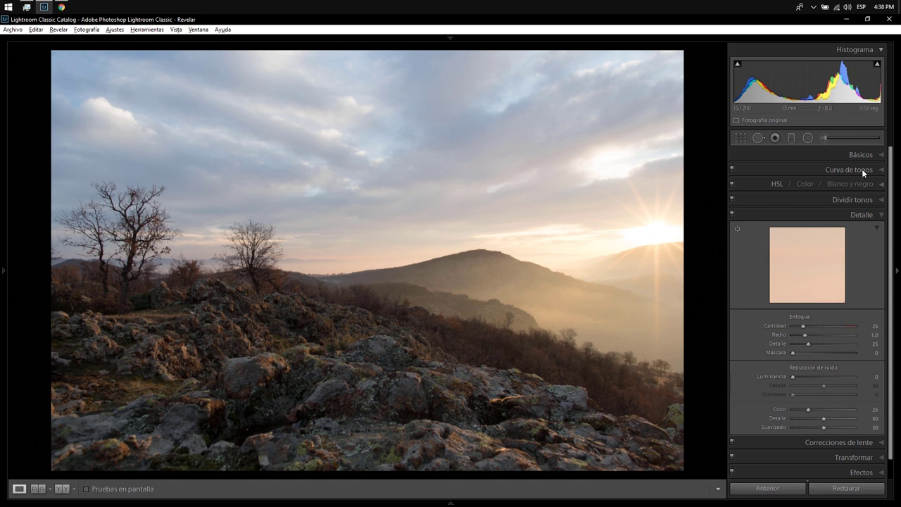
click(741, 137)
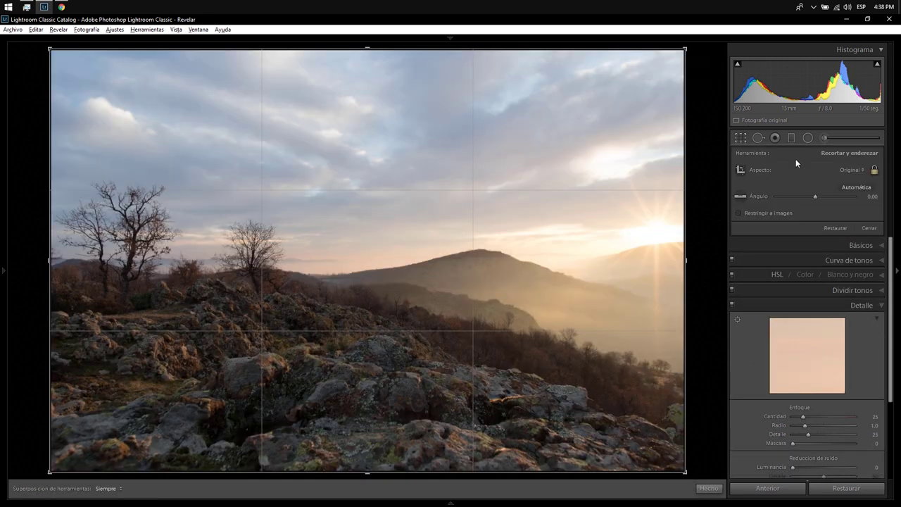
click(853, 169)
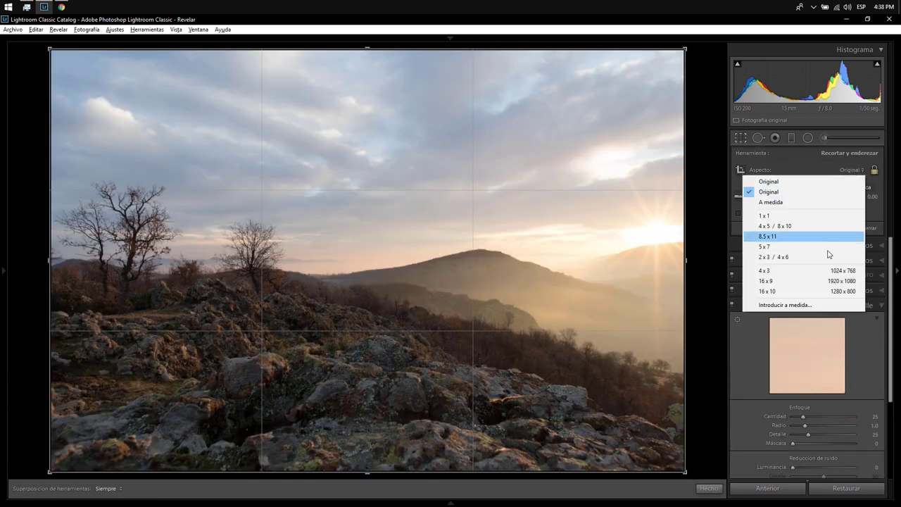
click(813, 281)
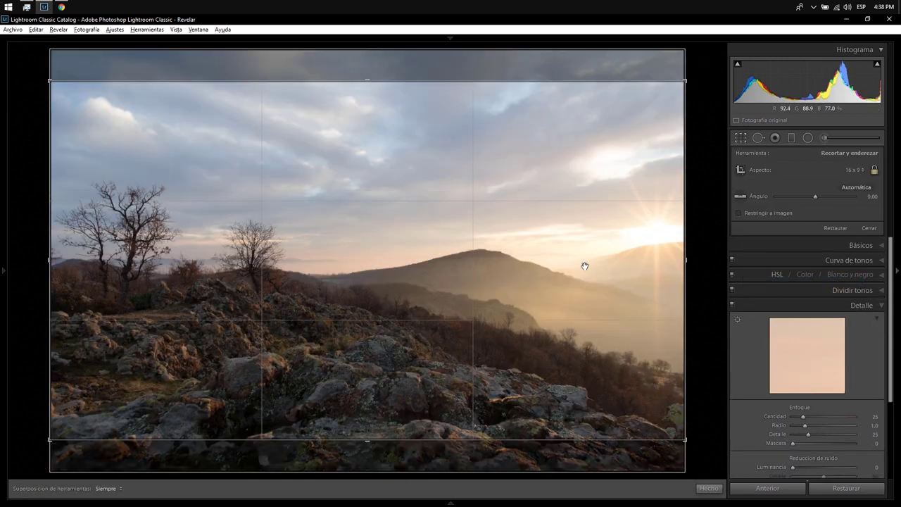
mouse_move(584, 266)
mouse_down()
mouse_move(609, 210)
mouse_move(599, 399)
mouse_up()
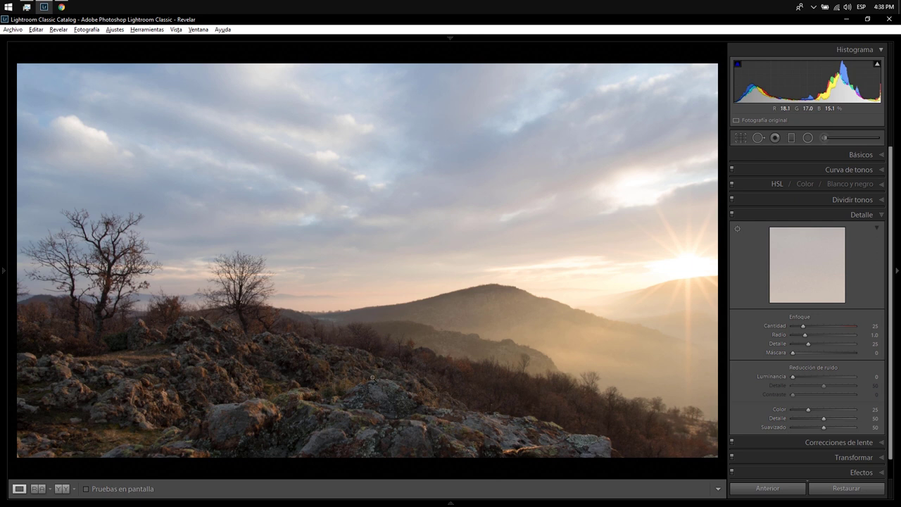
In the Basic panel, set Blacks to -35 and Shadows to -10
click(862, 155)
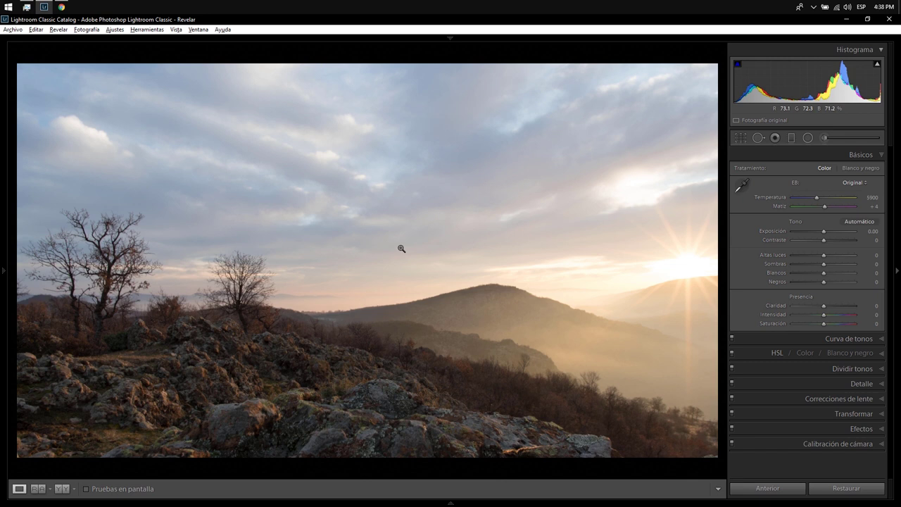
click(826, 283)
key(Down)
key(Down)
key(Down)
key(Down)
key(Down)
key(Down)
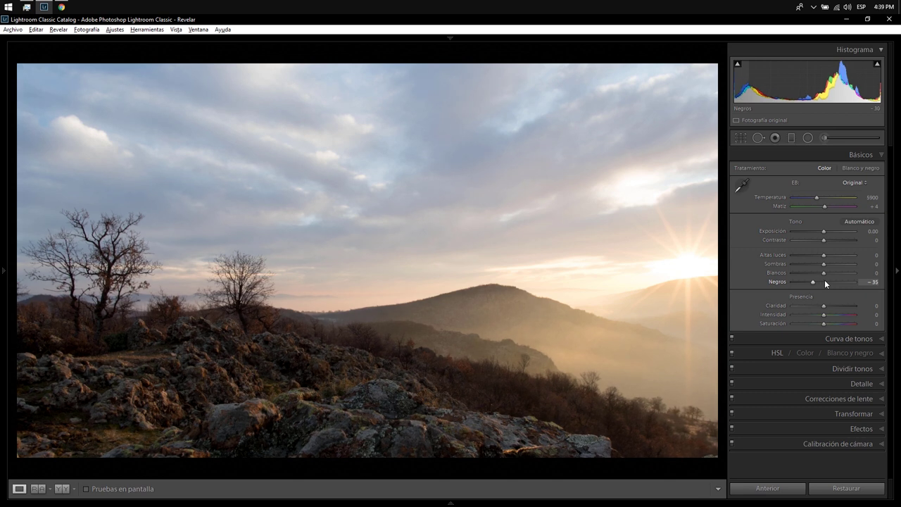
key(Down)
key(Up)
key(Down)
key(Down)
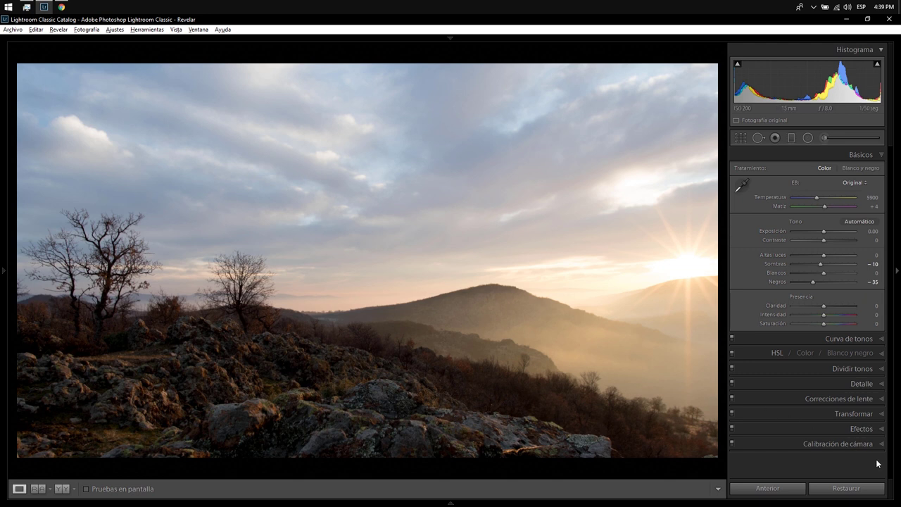
Set the Effects panel's Dehaze Amount to about +25
click(875, 429)
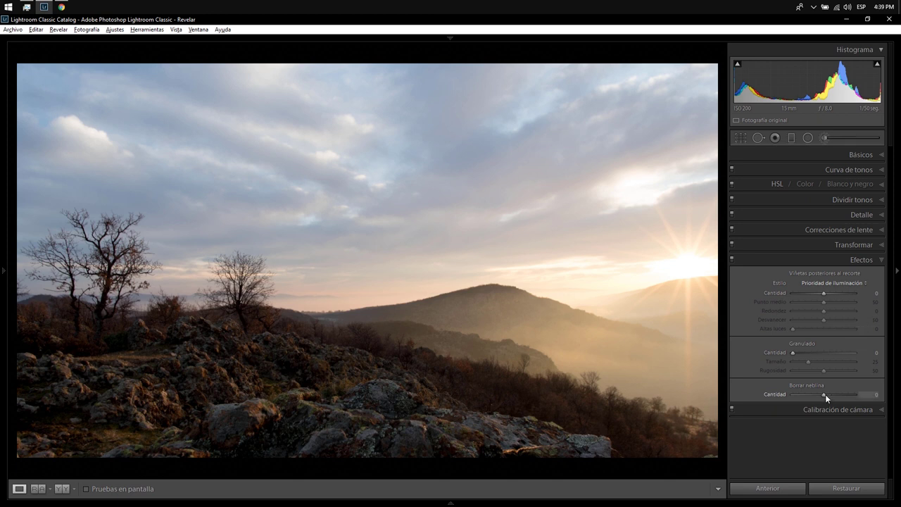
scroll(825, 394, up, 9)
scroll(825, 394, up, 2)
scroll(825, 394, up, 1)
scroll(825, 394, up, 1)
scroll(825, 394, up, 1)
scroll(825, 394, up, 3)
scroll(825, 394, up, 3)
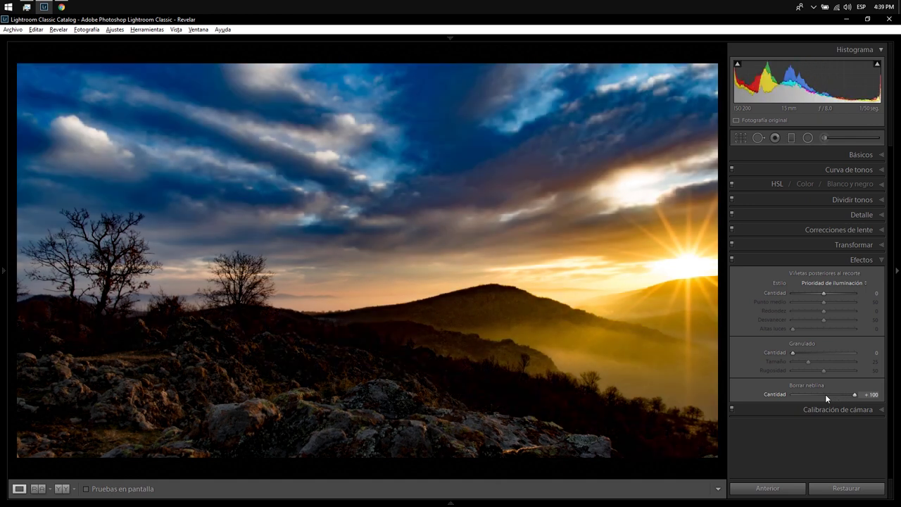
scroll(825, 394, down, 6)
scroll(825, 394, down, 7)
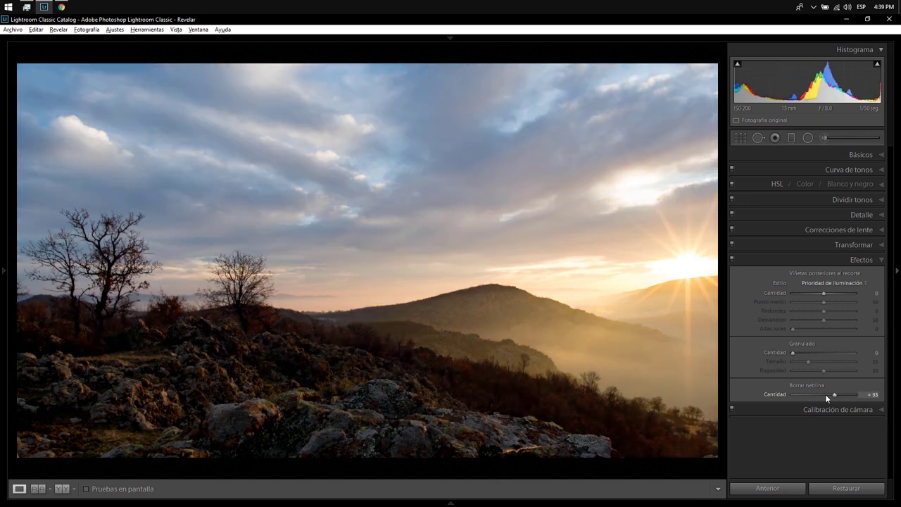
scroll(825, 395, down, 1)
Warm the white balance to Temperature 7150 and Tint +29
click(872, 157)
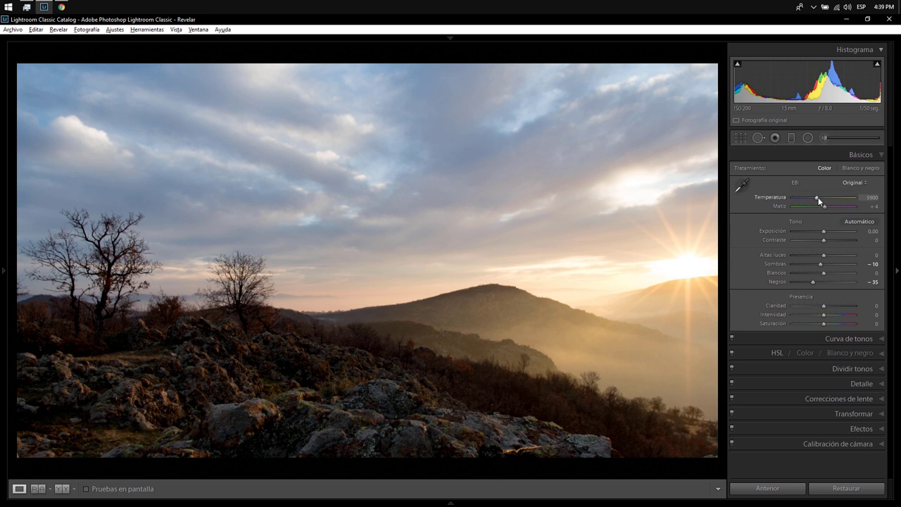
drag(818, 197, 826, 210)
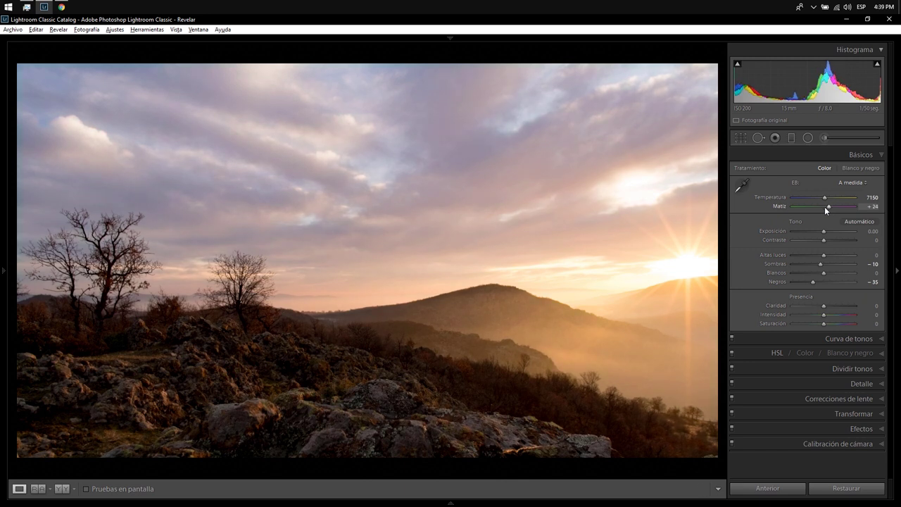
click(879, 384)
Set Sharpening Amount to 64, previewing the dark hillside and sky detail
click(819, 327)
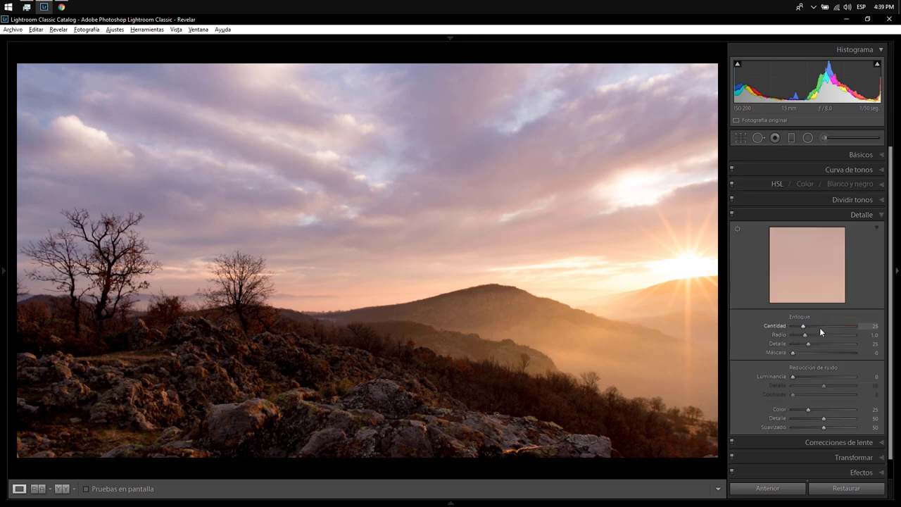
mouse_move(806, 261)
mouse_down()
mouse_move(805, 280)
mouse_move(859, 281)
mouse_move(858, 292)
mouse_move(829, 257)
mouse_move(812, 282)
mouse_up()
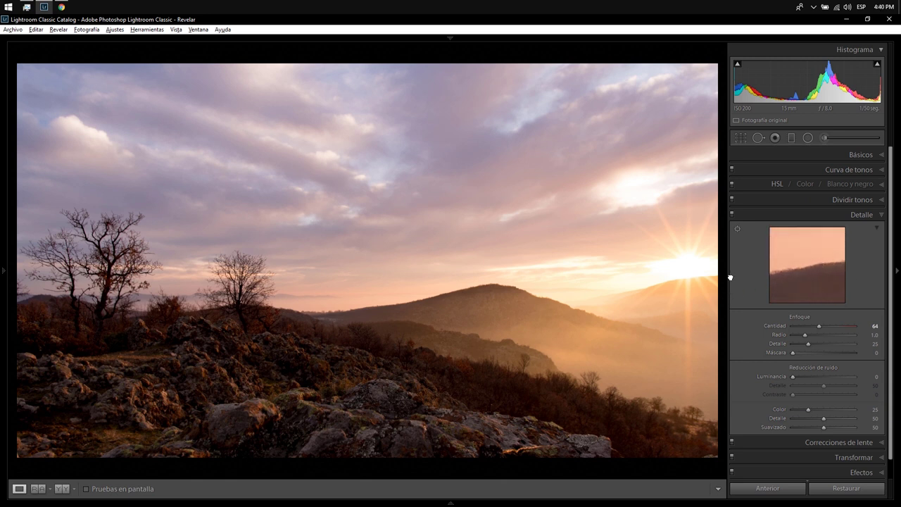
click(656, 277)
click(668, 302)
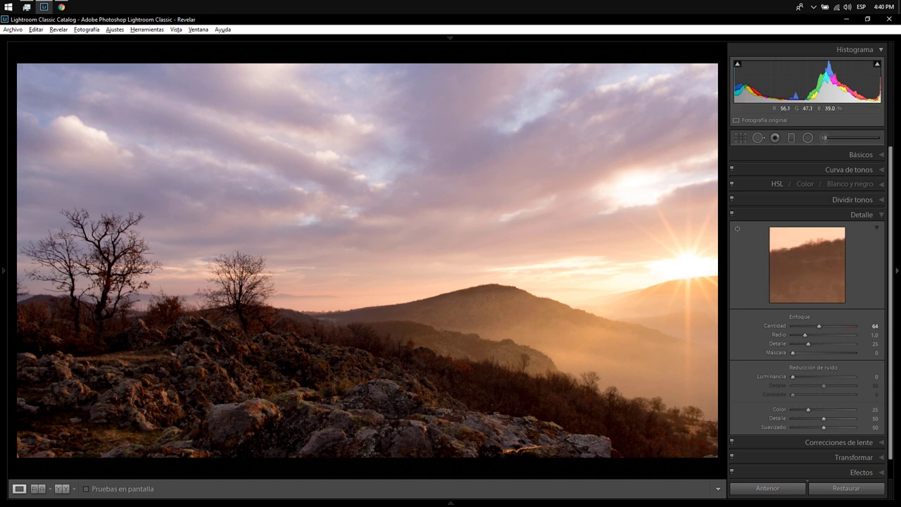
Zoom in and pan across the tree, hills and rocks to check the sharpening
click(247, 270)
drag(261, 260, 363, 215)
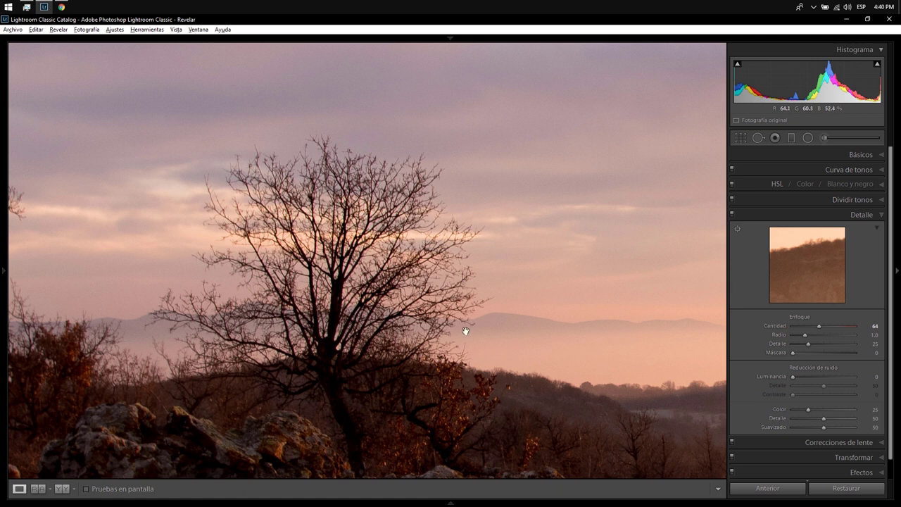
drag(467, 328, 281, 207)
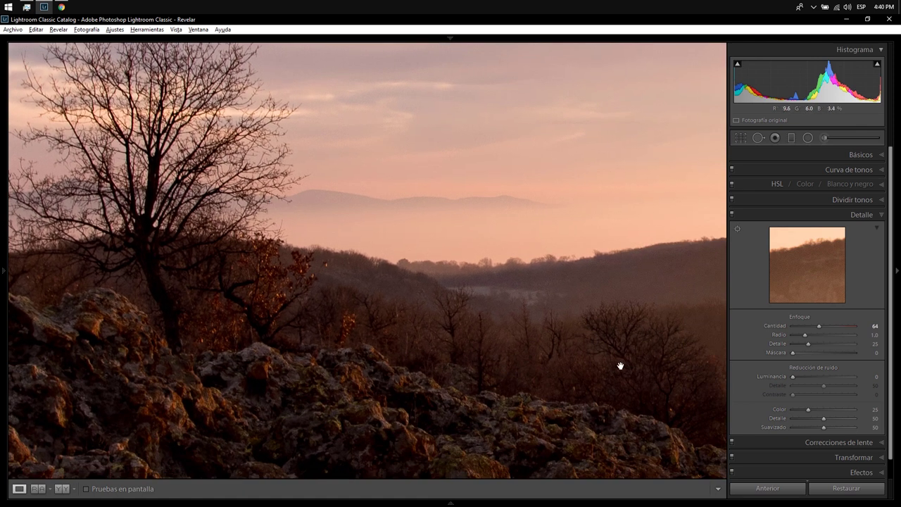
drag(620, 365, 488, 232)
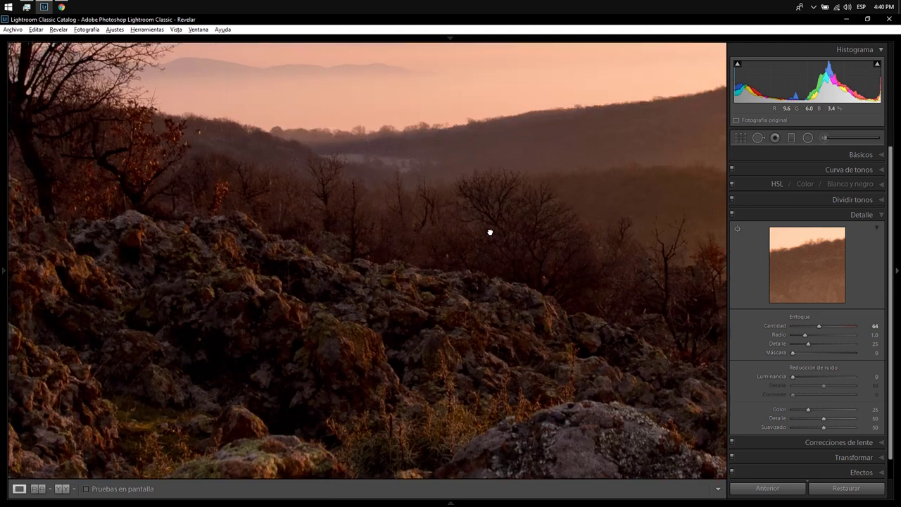
click(490, 232)
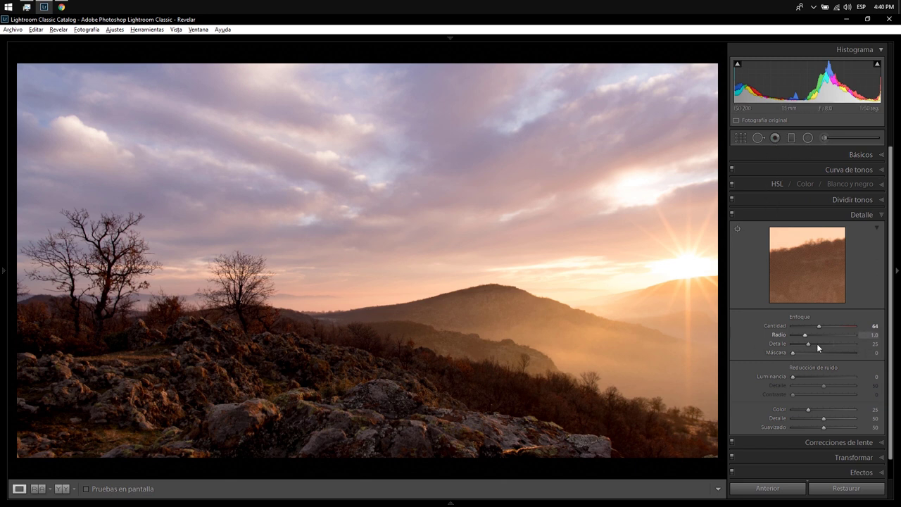
Add a graduated filter across the sky with Highlights lowered and Whites raised
click(790, 138)
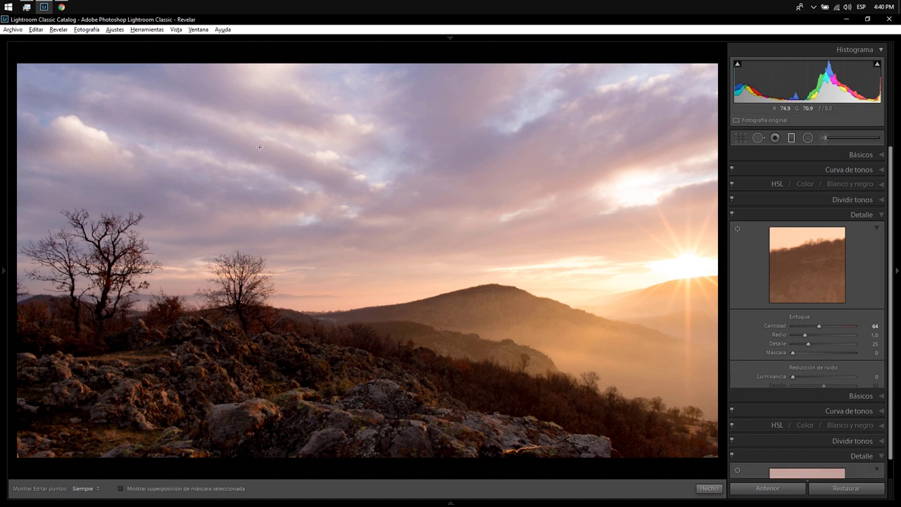
drag(256, 145, 286, 329)
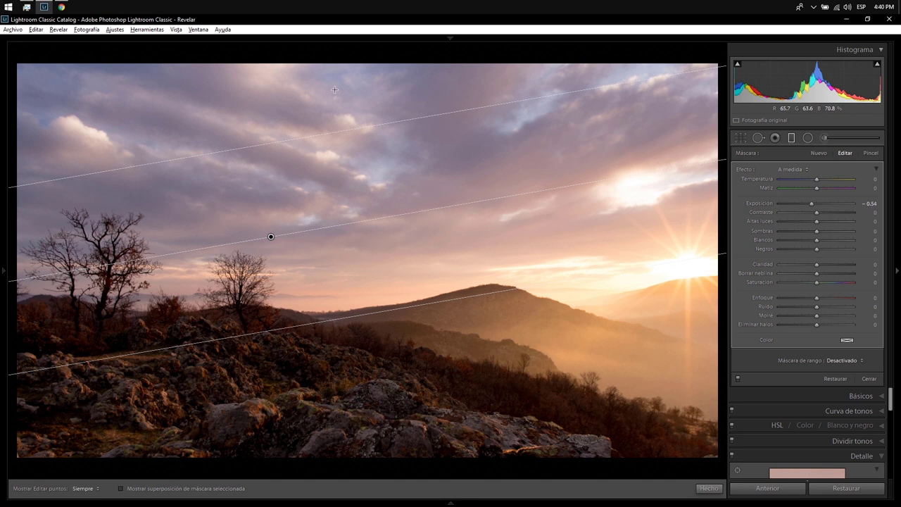
drag(800, 221, 794, 224)
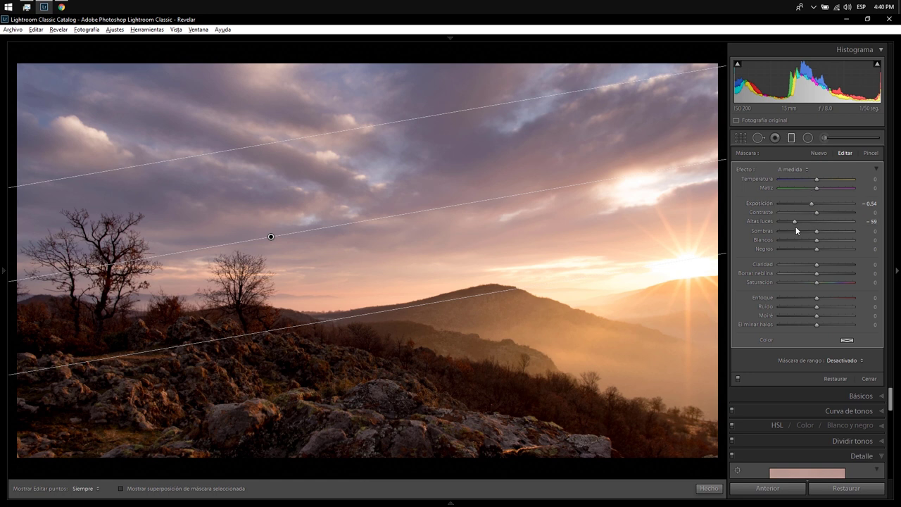
click(801, 242)
mouse_move(805, 241)
mouse_down()
mouse_move(875, 245)
mouse_move(825, 243)
mouse_up()
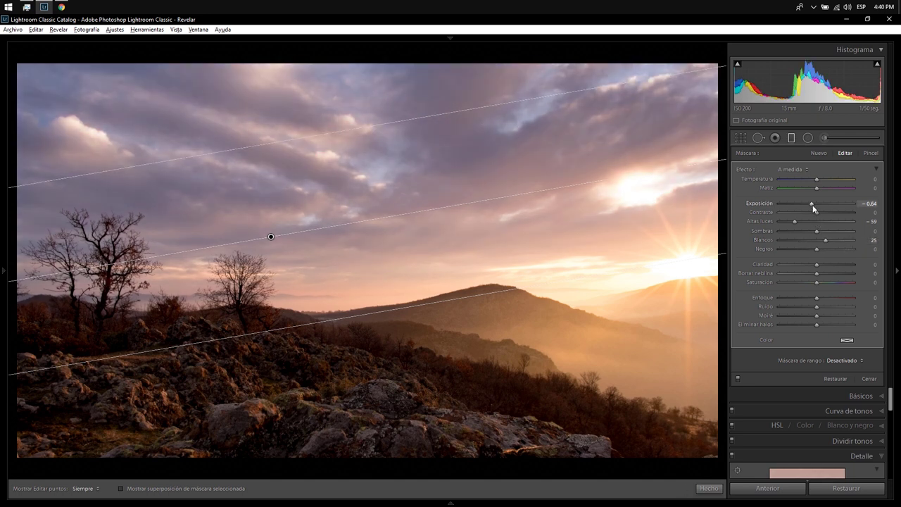
scroll(813, 207, down, 4)
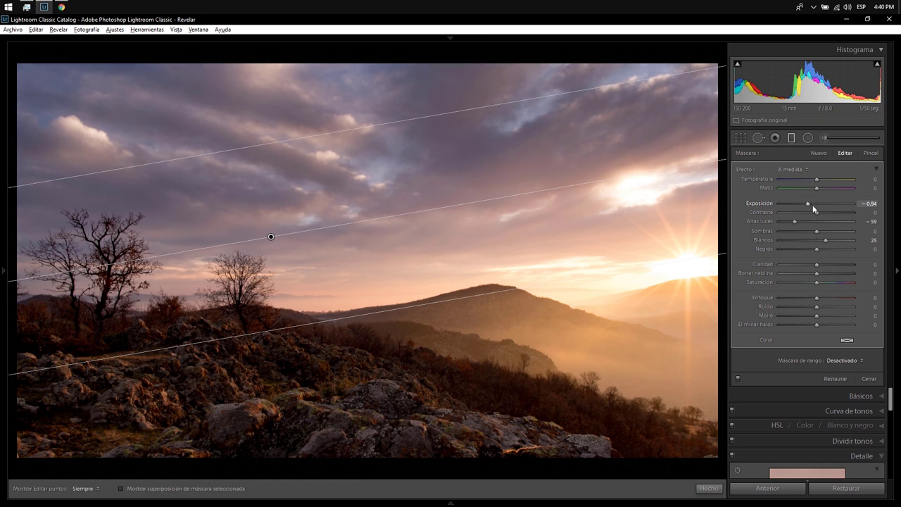
scroll(813, 208, down, 2)
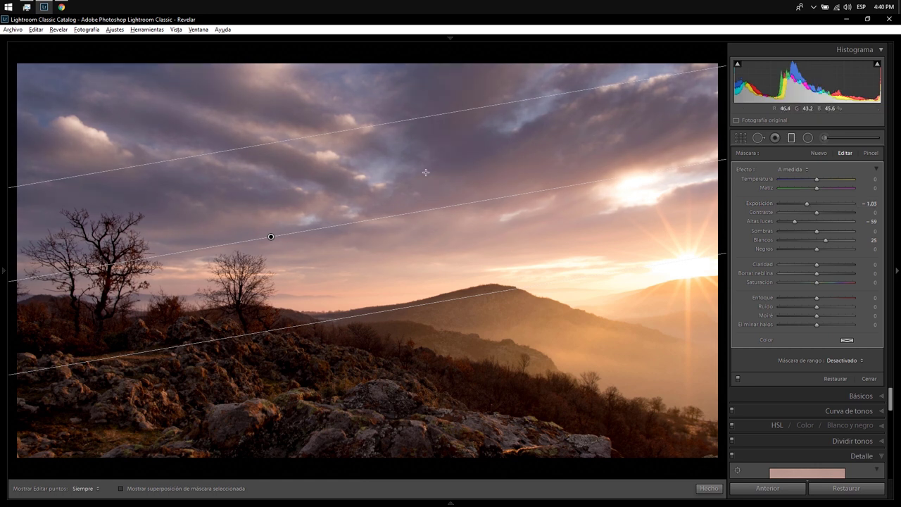
scroll(816, 179, up, 3)
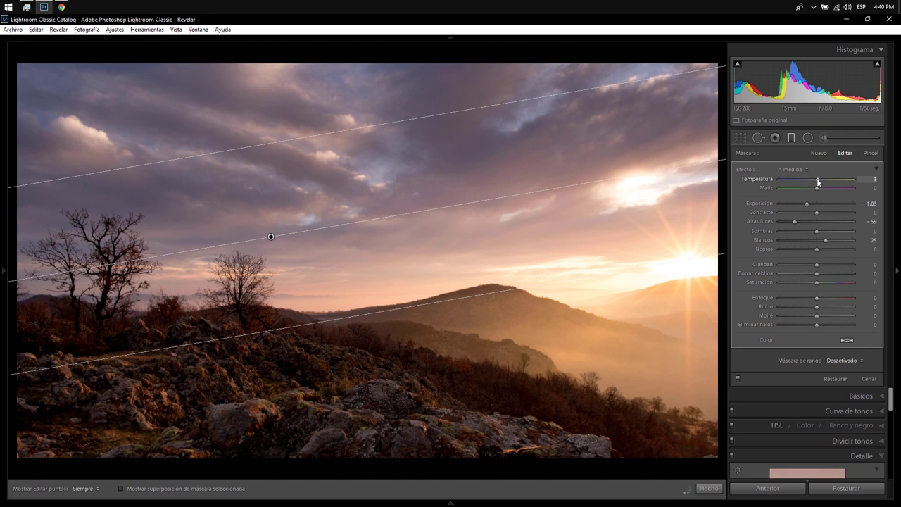
scroll(817, 178, up, 5)
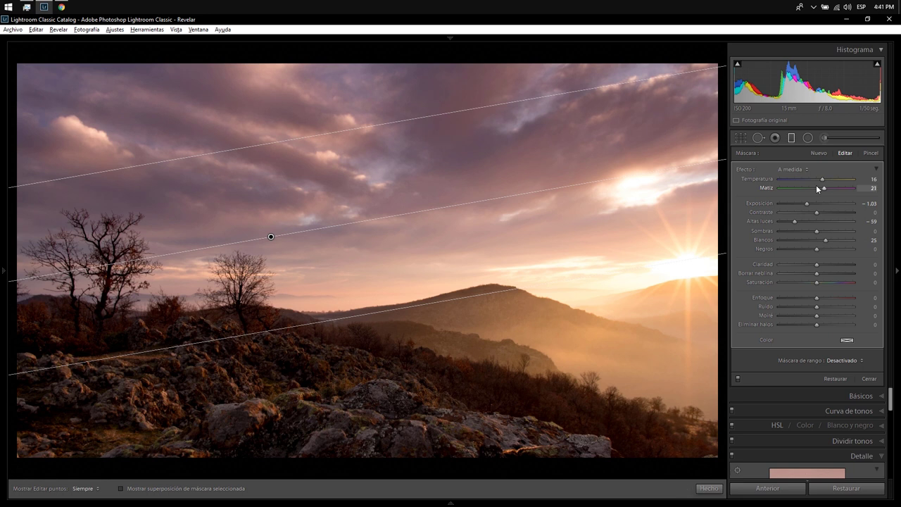
Add a second upper-sky gradient: Exposure -0.23, Highlights -23, Whites 18, Tint 10
mouse_move(46, 82)
mouse_down()
mouse_move(88, 164)
mouse_move(131, 292)
mouse_move(125, 326)
mouse_up()
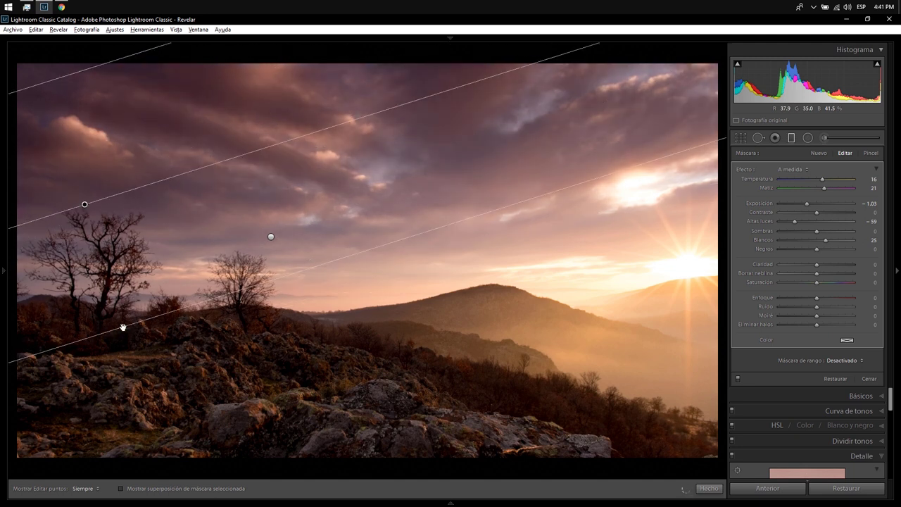
scroll(827, 240, down, 7)
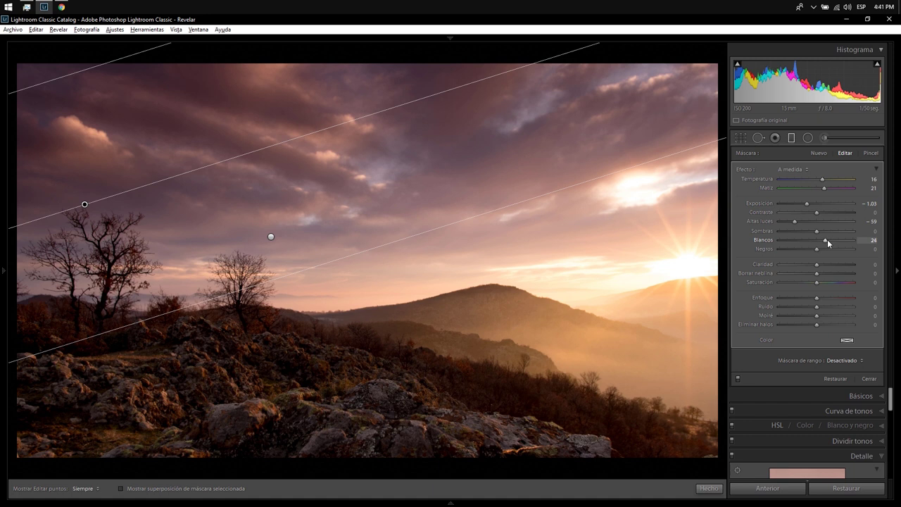
scroll(796, 222, up, 8)
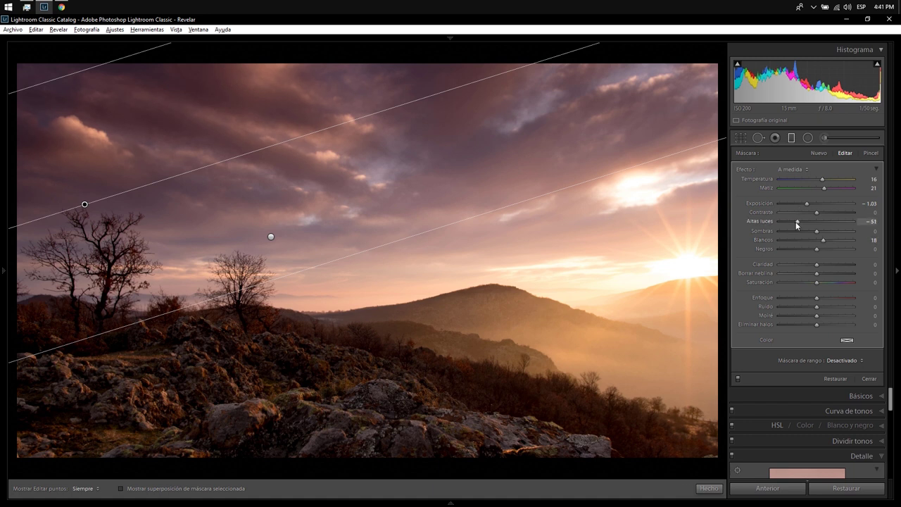
scroll(796, 222, up, 5)
scroll(805, 206, up, 5)
scroll(807, 203, up, 4)
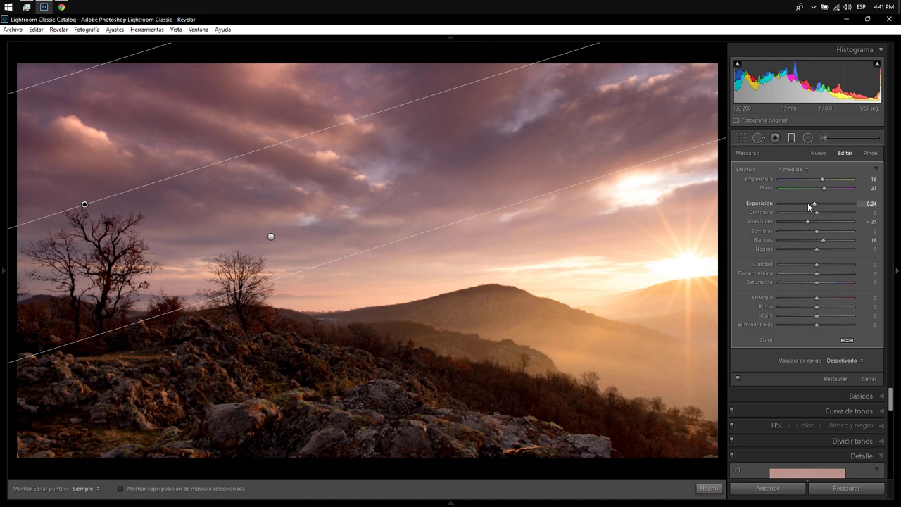
scroll(809, 203, up, 1)
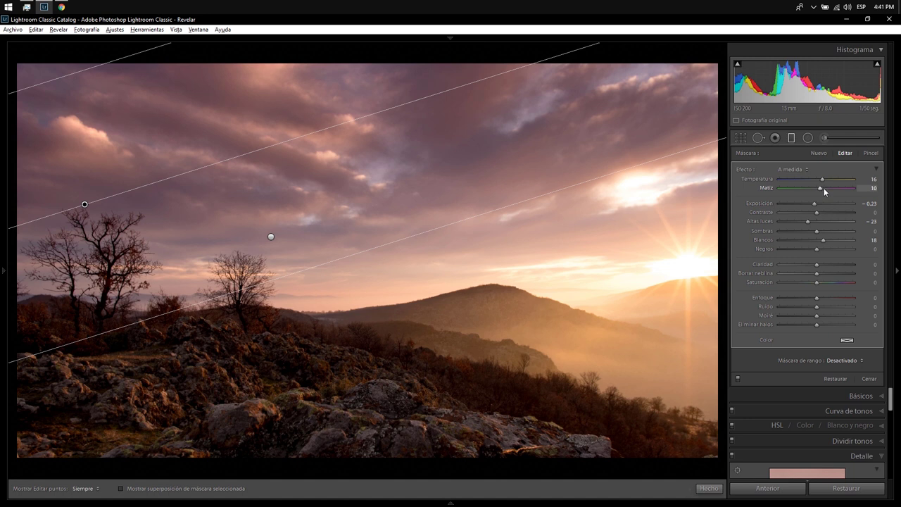
click(709, 488)
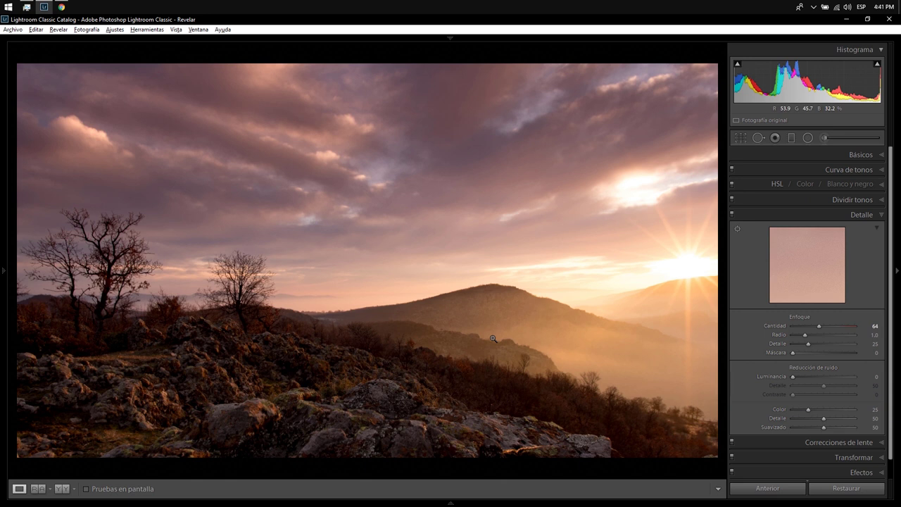
Set the global Contrast to +30 in the Basic panel
click(877, 155)
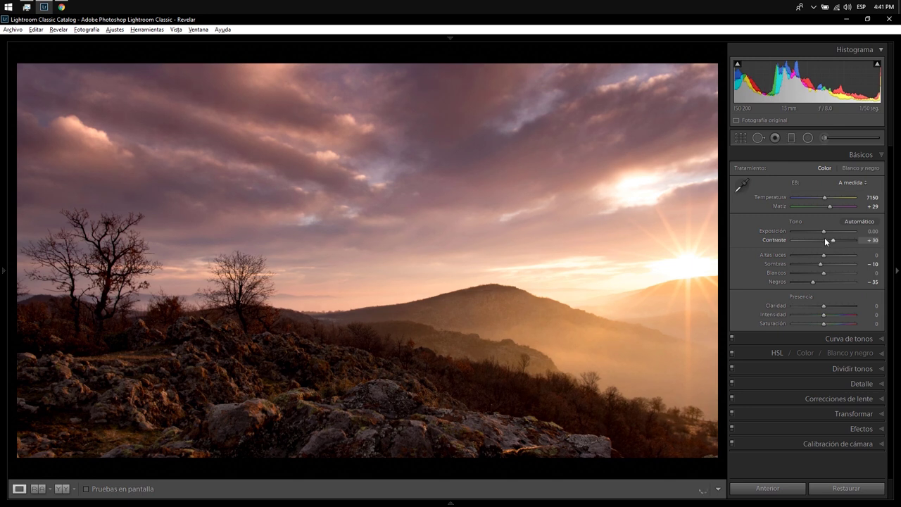
key(Up)
key(Up)
key(Up)
key(Up)
key(Up)
key(Up)
key(Up)
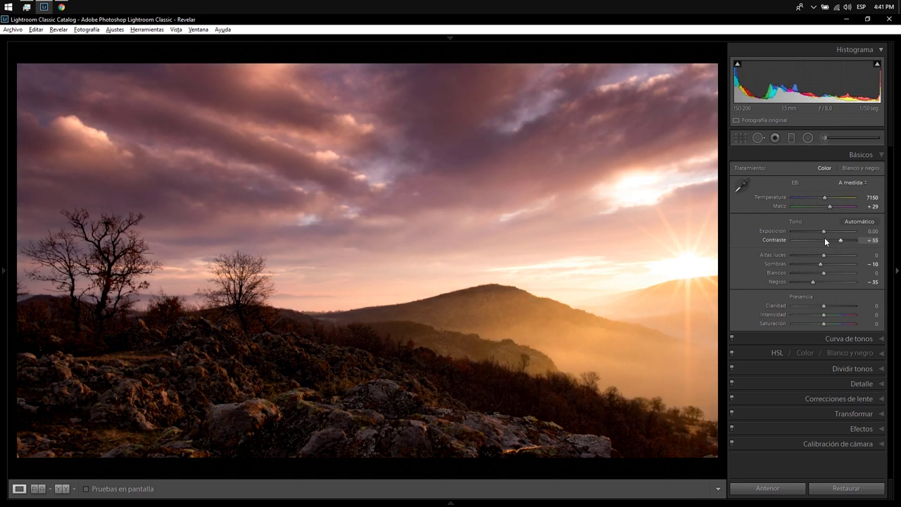
key(Down)
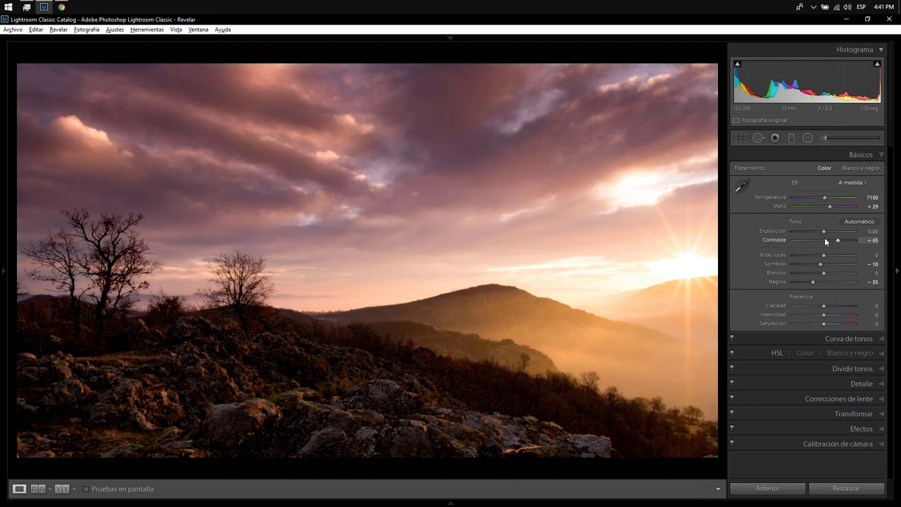
key(Down)
key(Down)
key(Down)
Preview a darker global Exposure, then reset it to 0.00
mouse_move(824, 231)
mouse_down()
mouse_move(807, 239)
mouse_move(858, 241)
mouse_move(823, 249)
mouse_up()
drag(818, 246, 816, 246)
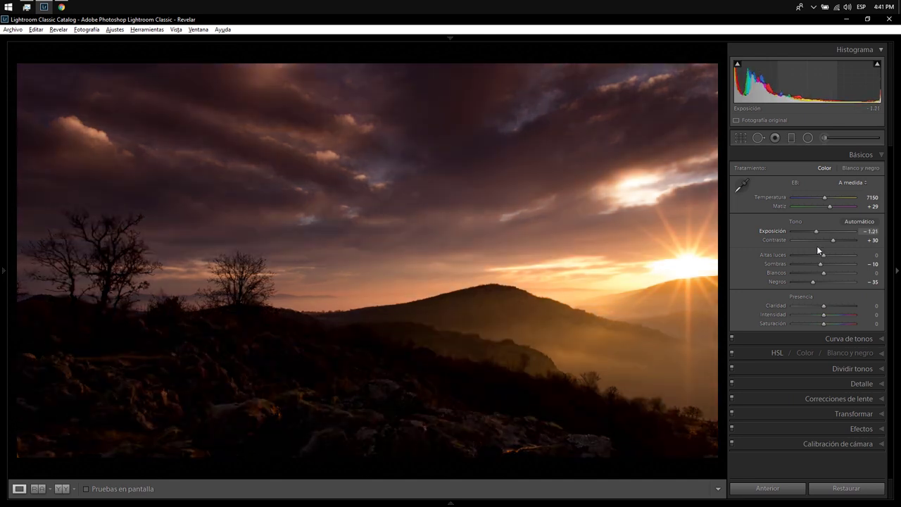
double_click(815, 230)
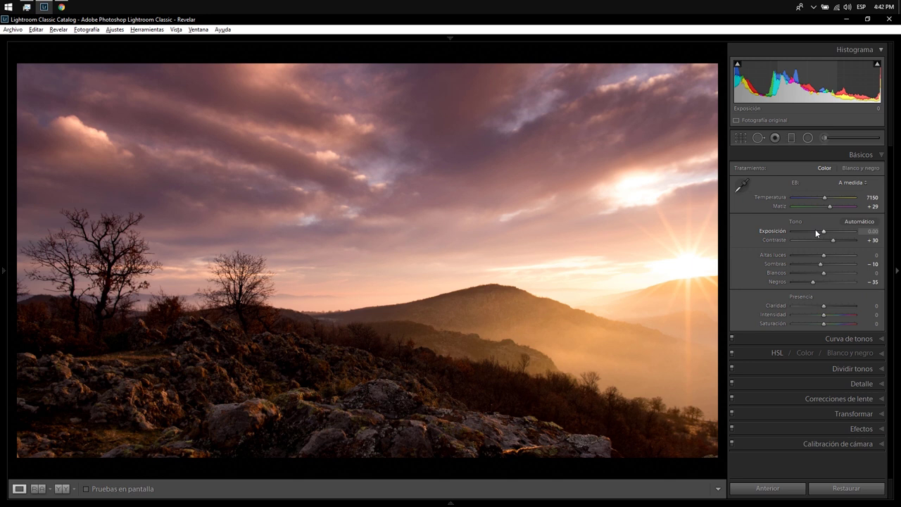
Draw an inverted radial filter ellipse around the sun and valley
click(808, 138)
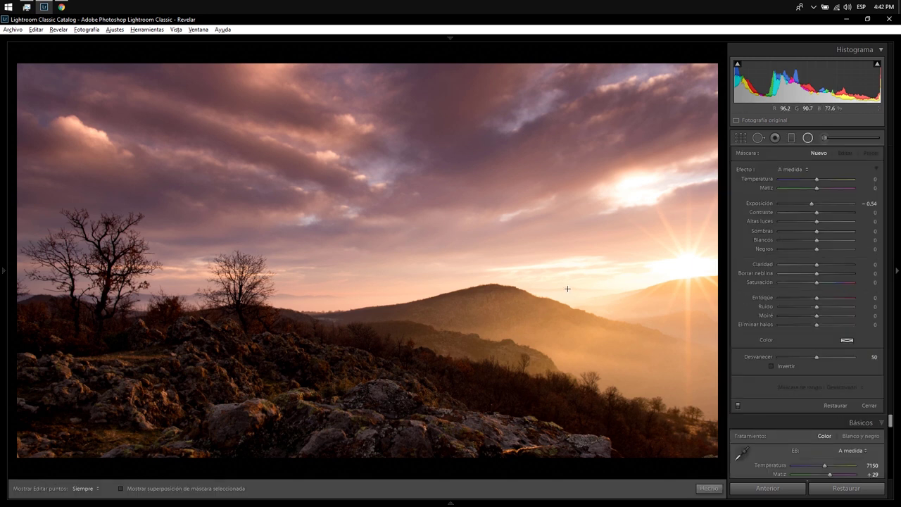
mouse_move(566, 287)
mouse_down()
mouse_move(725, 404)
mouse_move(894, 386)
mouse_up()
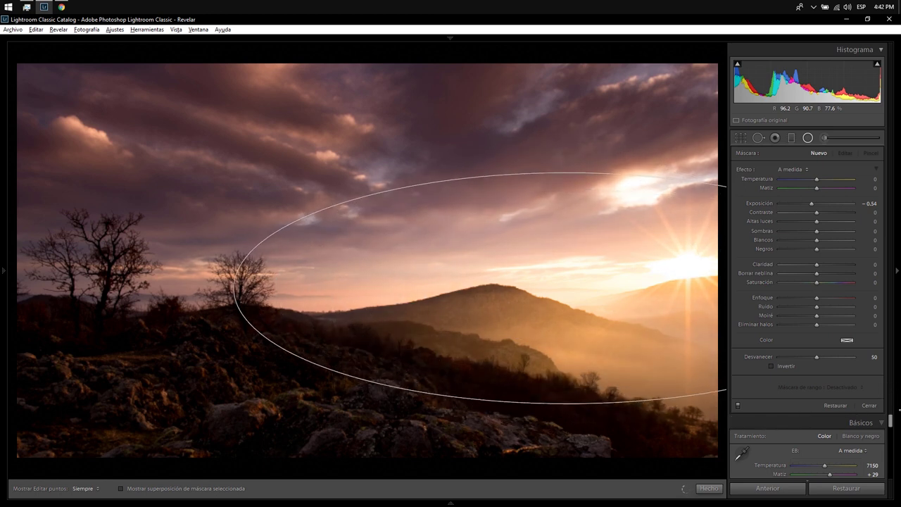
drag(893, 386, 899, 408)
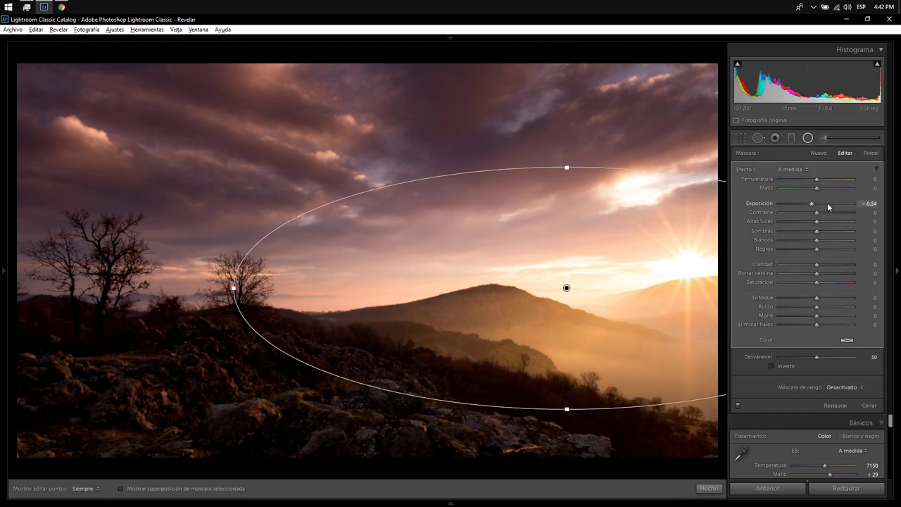
click(772, 366)
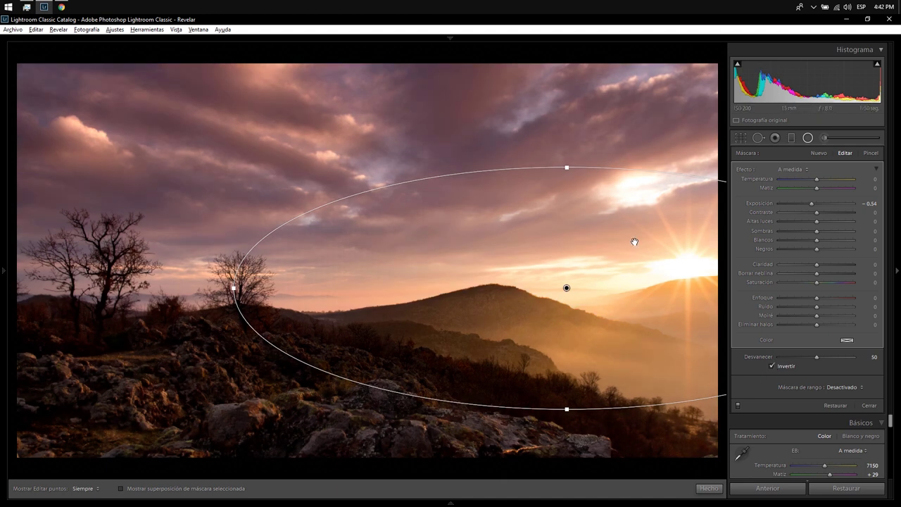
Set the radial mask: Contrast 35, Clarity 20, Dehaze 13, Highlights -48, Saturation -13, Tint 18
double_click(812, 206)
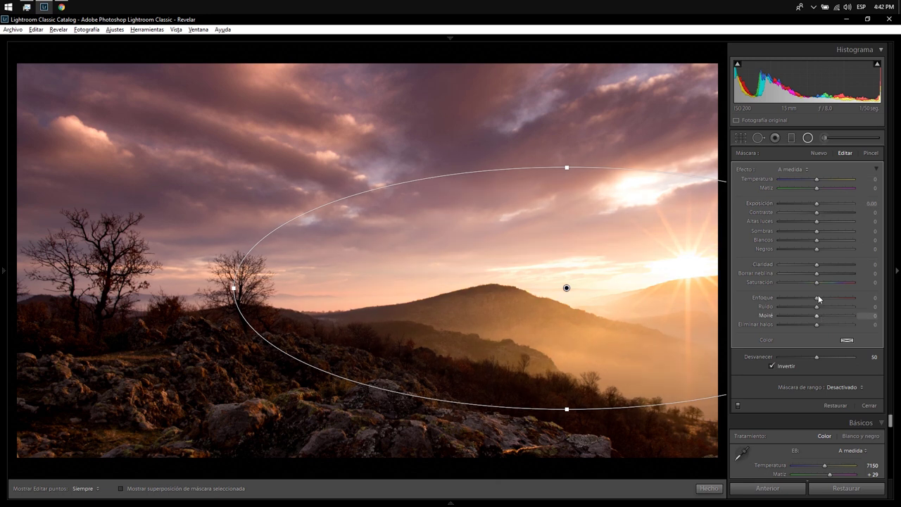
click(823, 264)
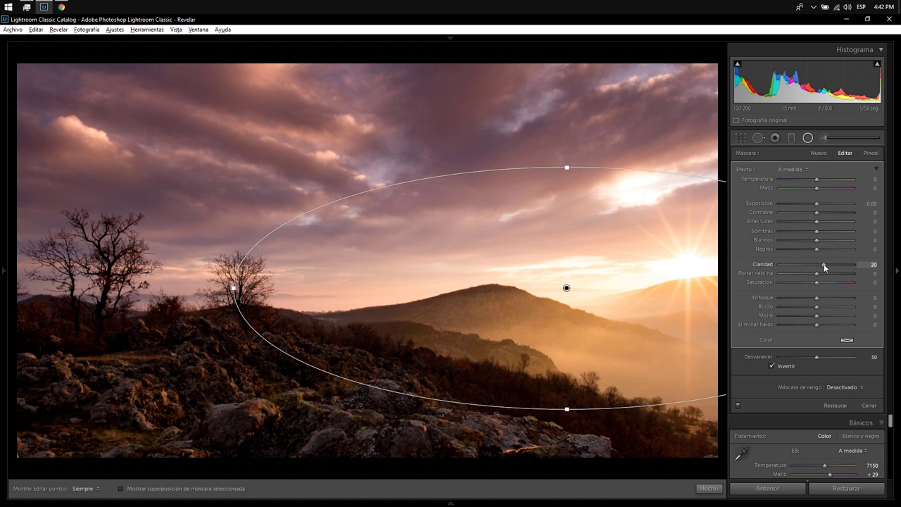
click(798, 221)
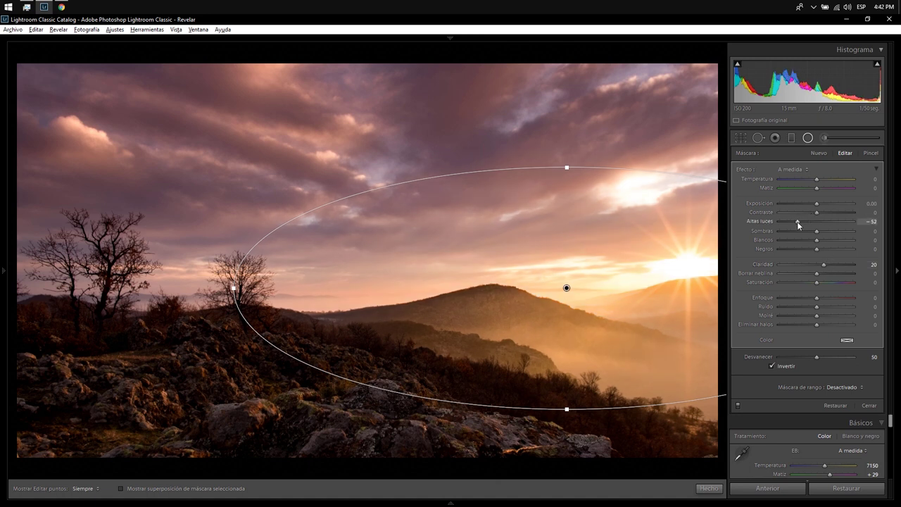
drag(797, 221, 822, 209)
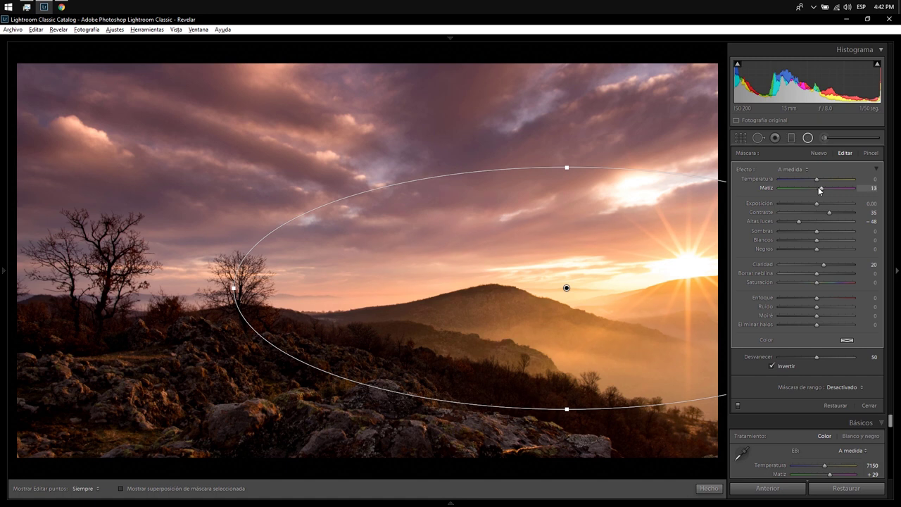
drag(820, 190, 818, 190)
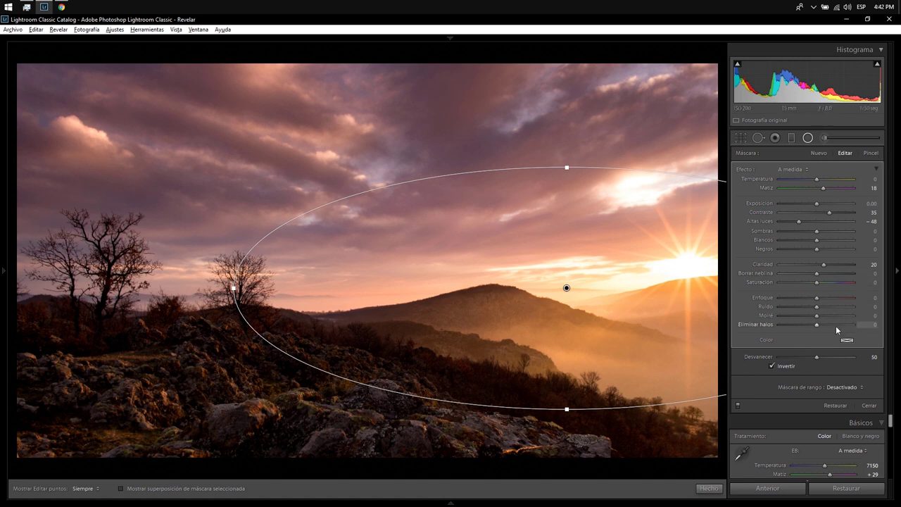
drag(833, 325, 717, 329)
double_click(780, 324)
mouse_move(830, 278)
mouse_down()
mouse_move(852, 281)
mouse_move(821, 285)
mouse_up()
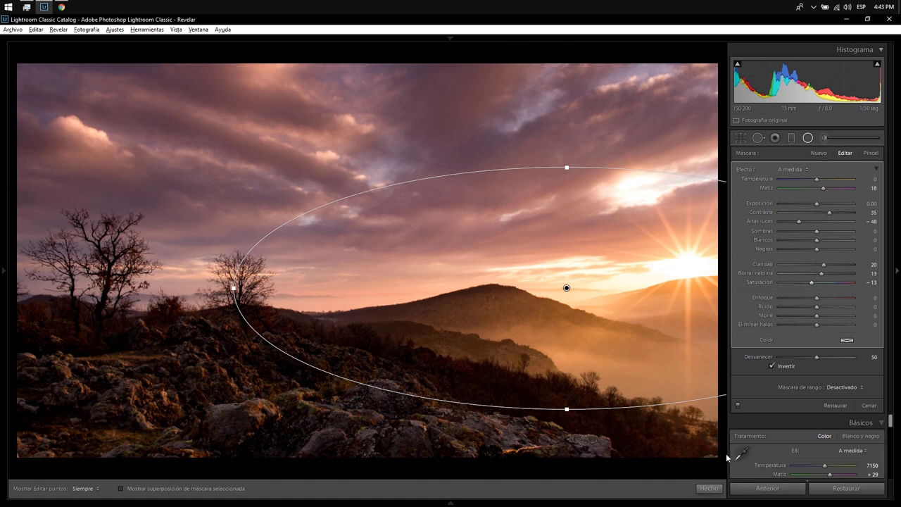
click(709, 487)
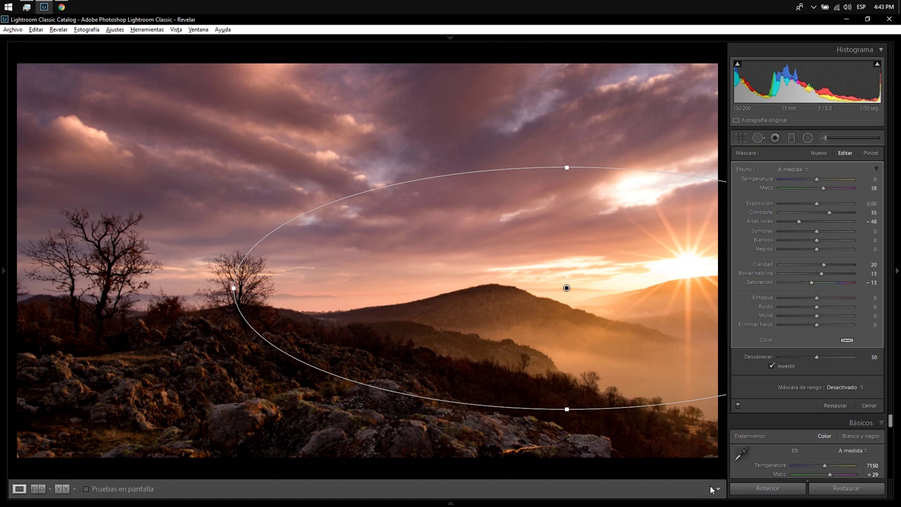
Inspect the existing graduated filters and add a new, lower gradient over the sky
click(791, 137)
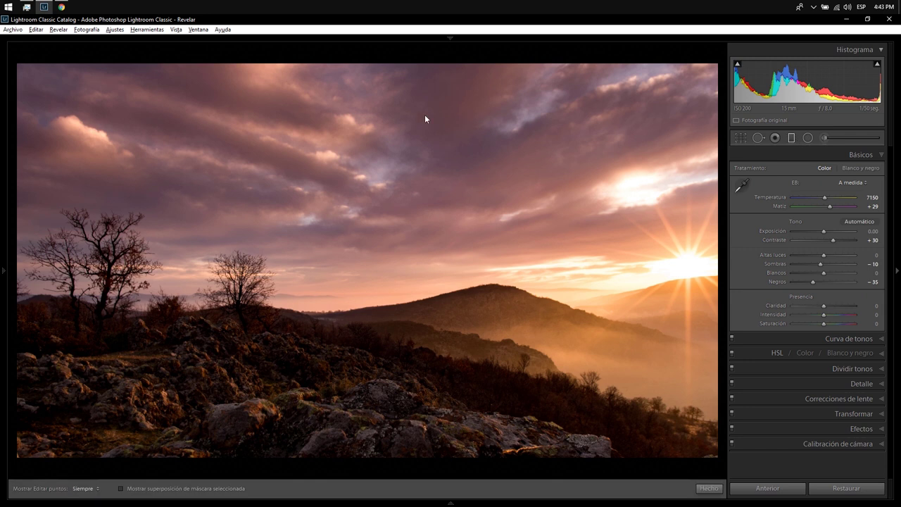
click(271, 237)
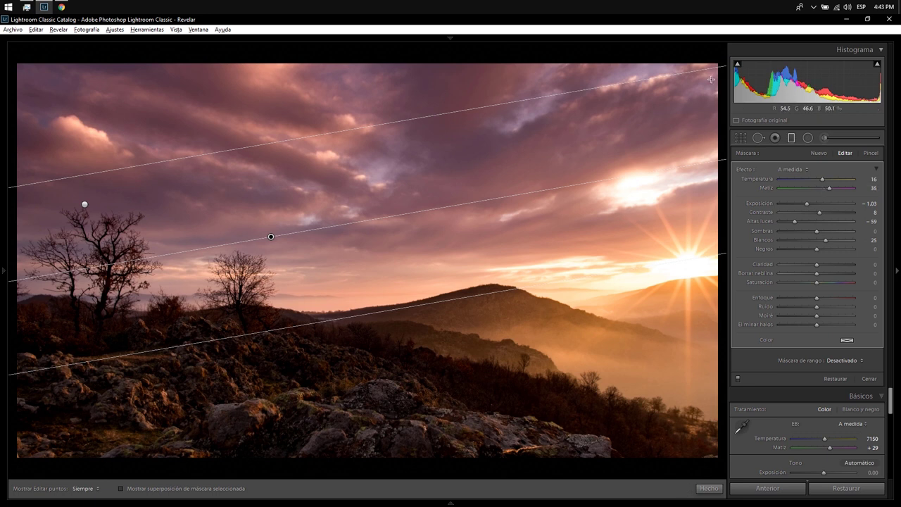
drag(709, 77, 662, 261)
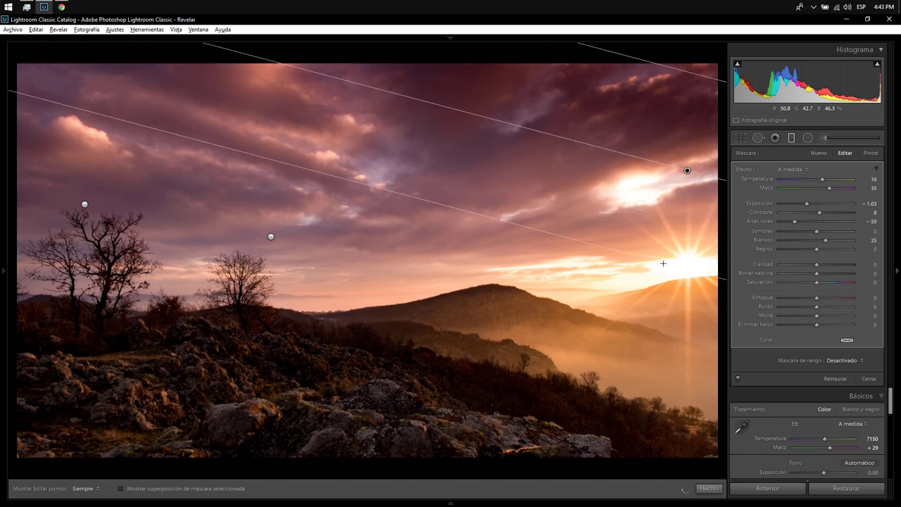
drag(680, 314, 686, 329)
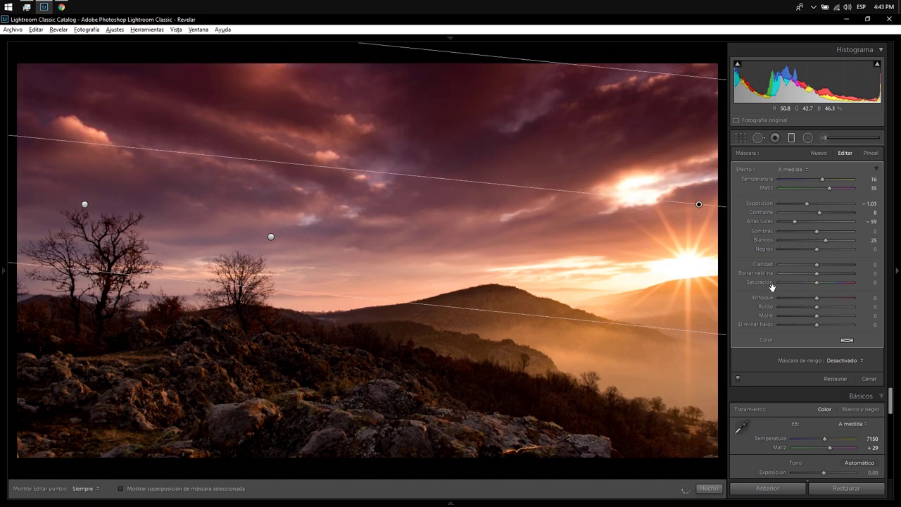
Reset the new gradient's settings and set its Highlights to -100
double_click(830, 189)
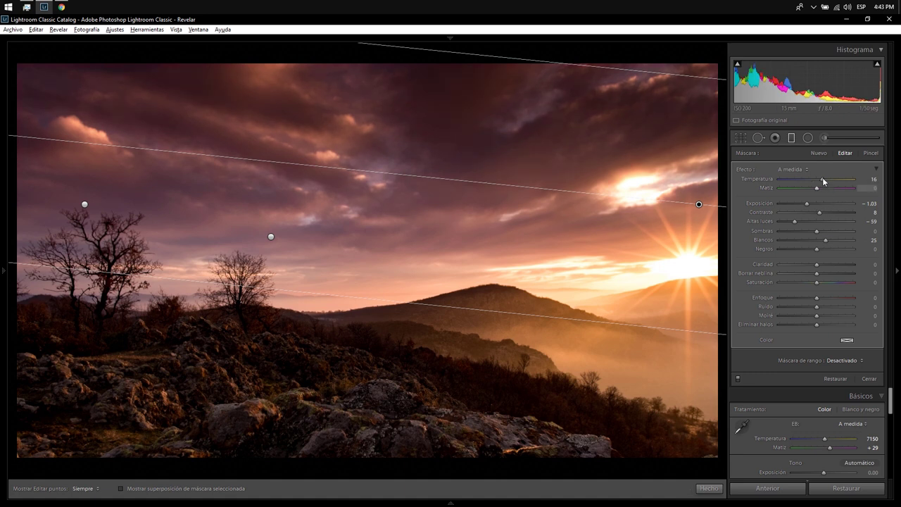
double_click(822, 179)
double_click(744, 170)
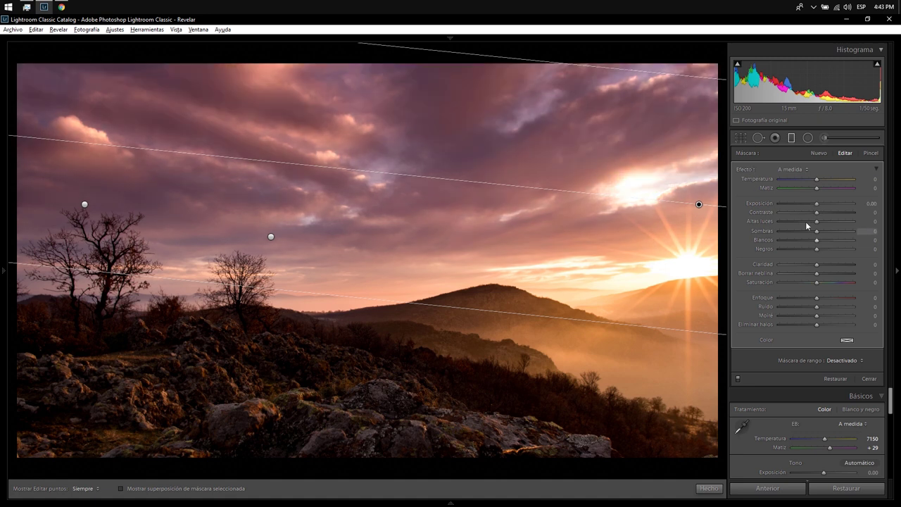
drag(800, 224, 765, 226)
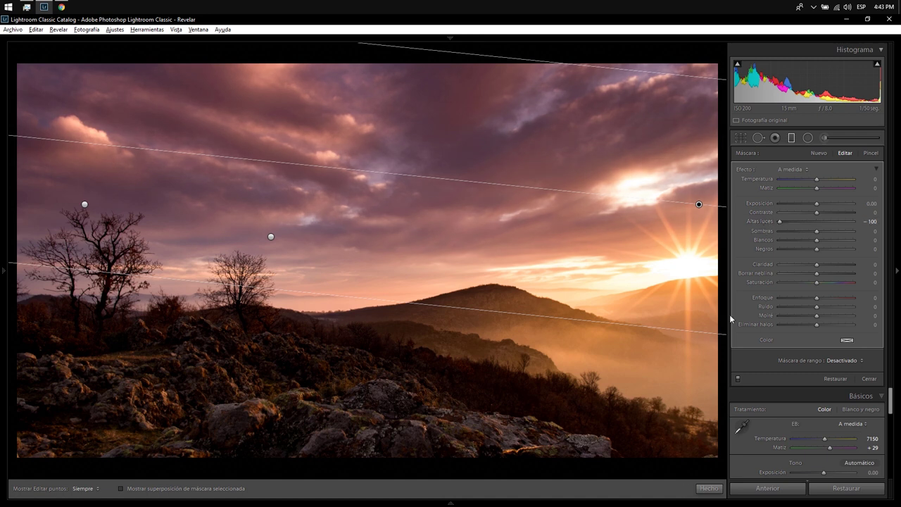
click(707, 489)
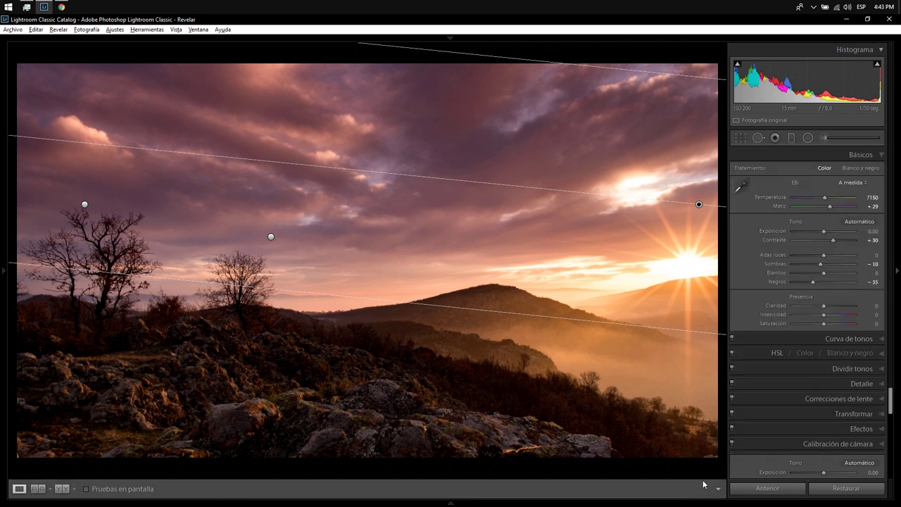
click(556, 355)
Draw an inverted radial filter over the rocky foreground
mouse_move(569, 384)
mouse_down()
mouse_move(549, 223)
mouse_move(486, 321)
mouse_up()
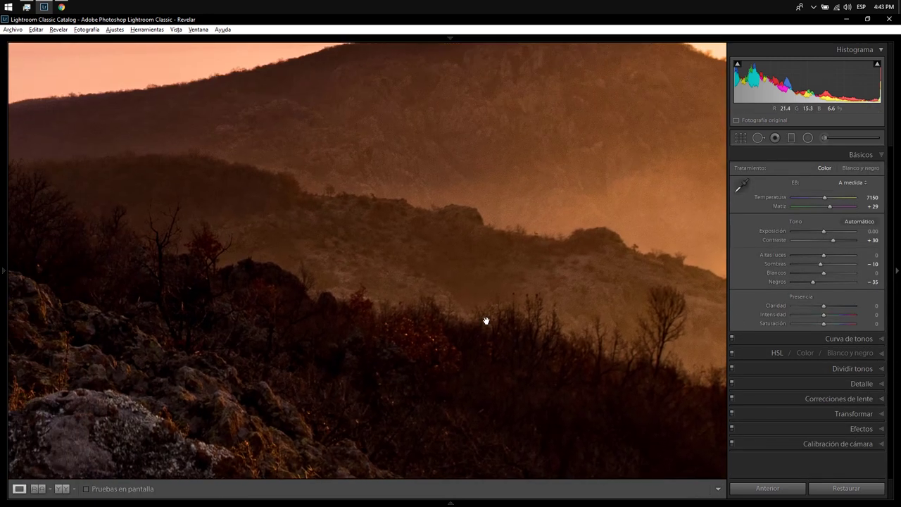
click(486, 321)
click(449, 306)
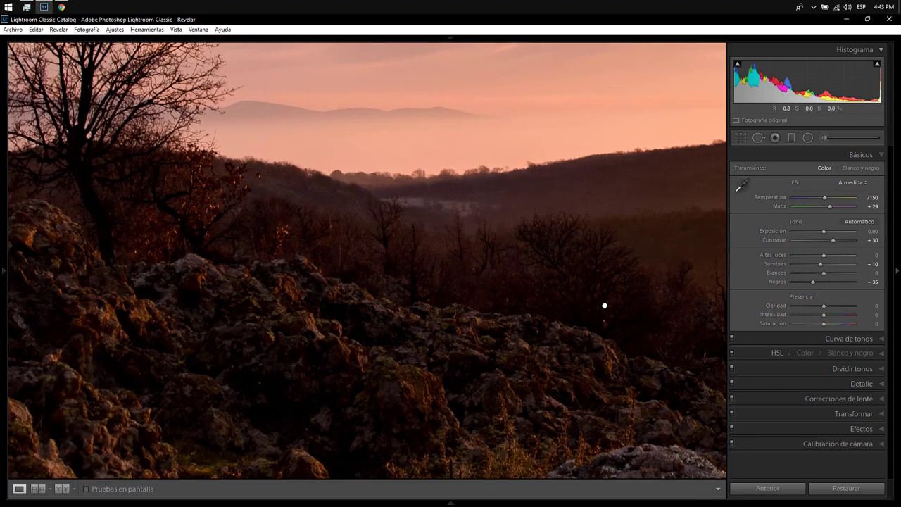
click(604, 305)
click(808, 138)
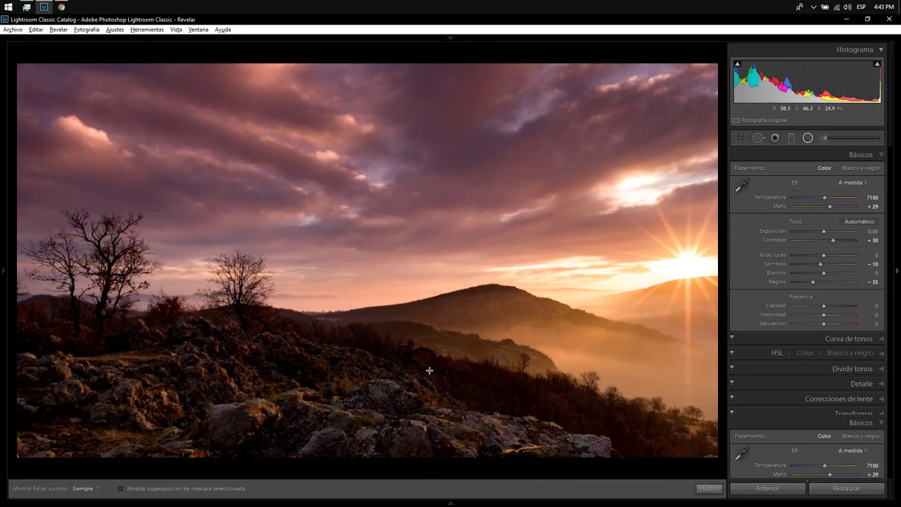
drag(287, 361, 652, 455)
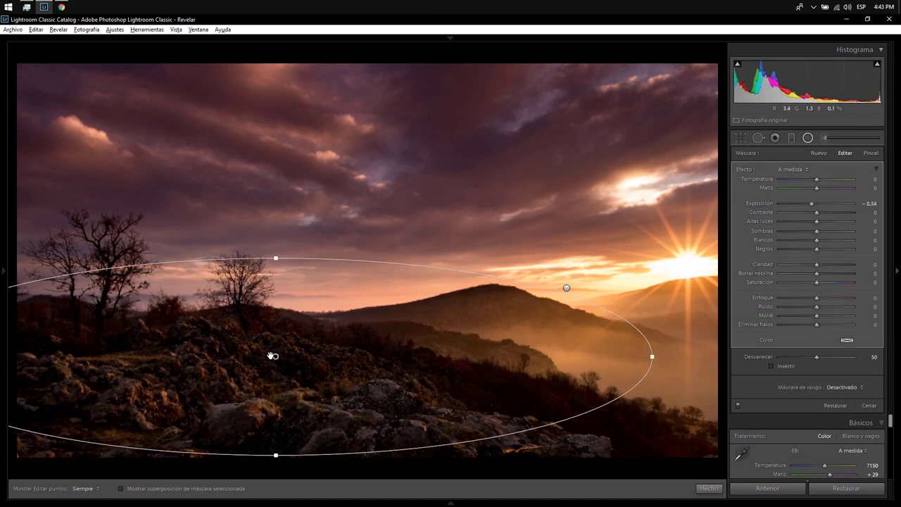
drag(317, 363, 377, 373)
click(773, 366)
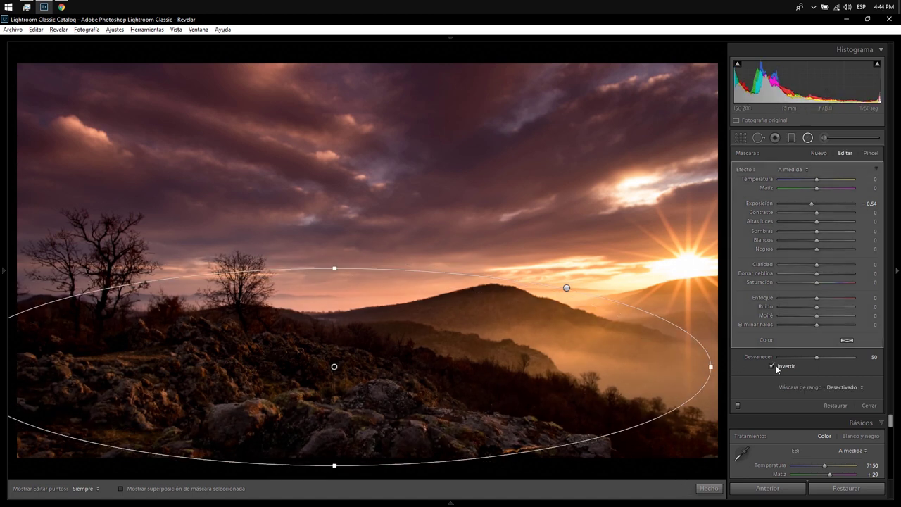
Set the radial filter's Exposure to +0.80 and stretch the ellipse over the valley
double_click(813, 205)
key(Up)
key(Up)
key(Up)
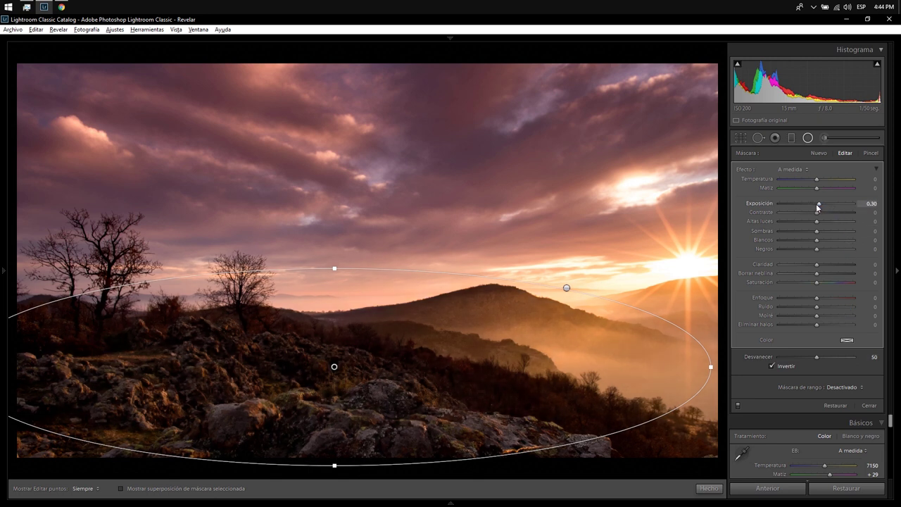
key(Up)
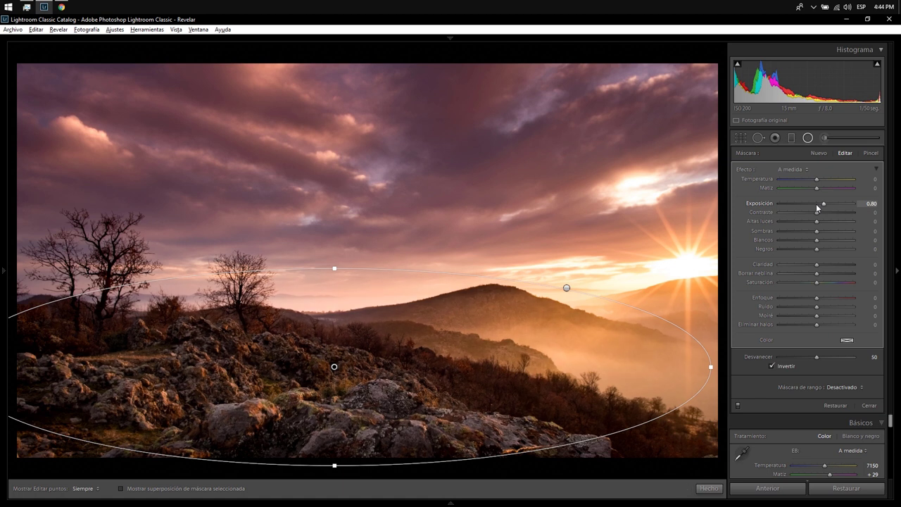
drag(711, 367, 757, 362)
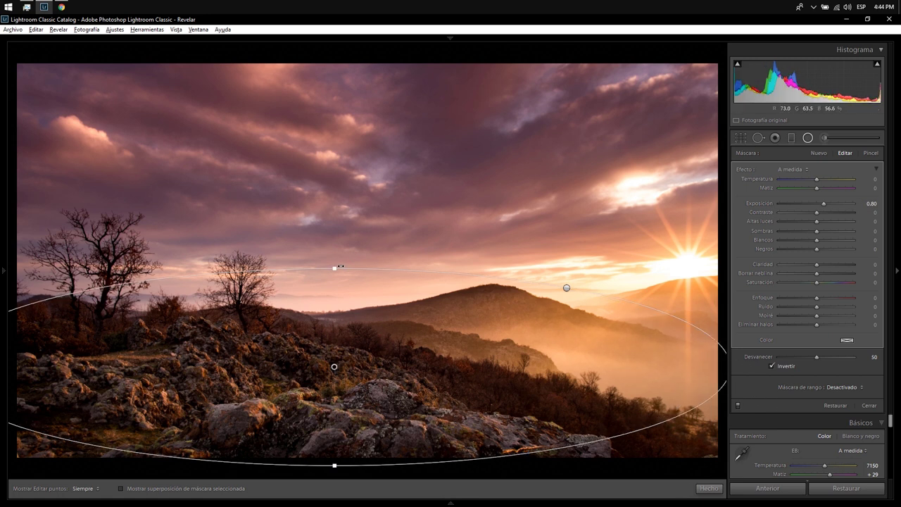
mouse_move(333, 267)
mouse_down()
mouse_move(331, 210)
mouse_move(353, 264)
mouse_move(368, 241)
mouse_up()
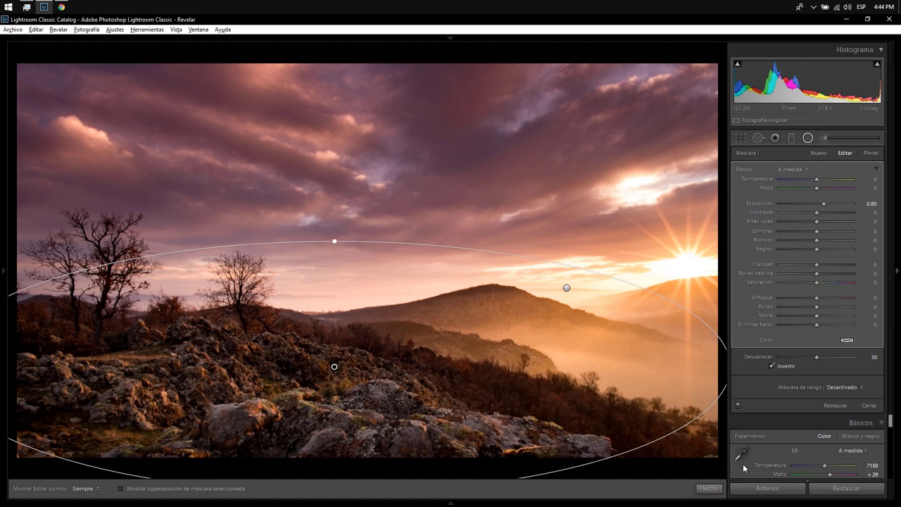
click(709, 488)
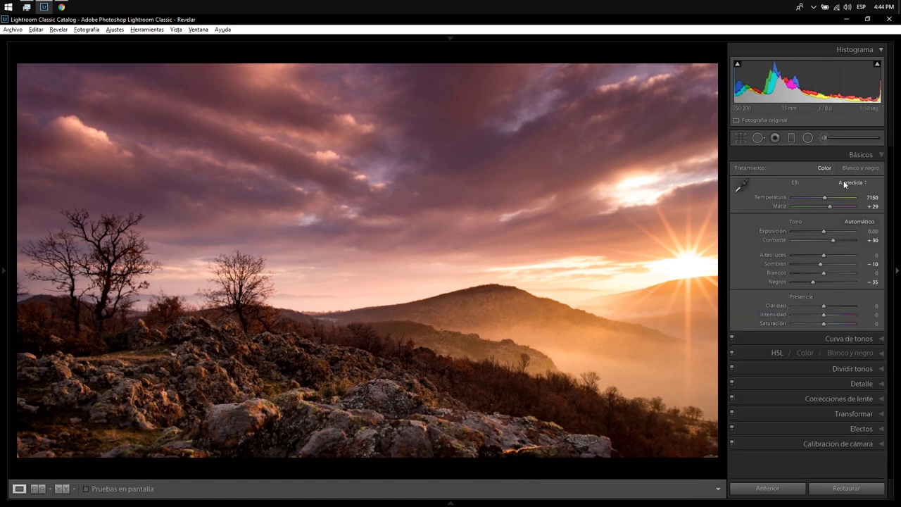
Add -0.54 exposure graduated filters from the bottom, left, lower right and top right
click(790, 138)
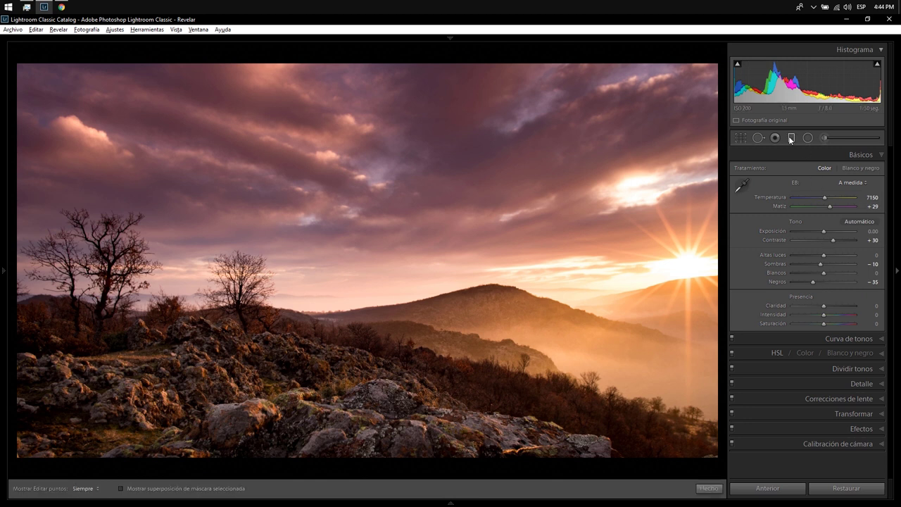
mouse_move(117, 443)
mouse_down()
mouse_move(138, 337)
mouse_move(125, 331)
mouse_up()
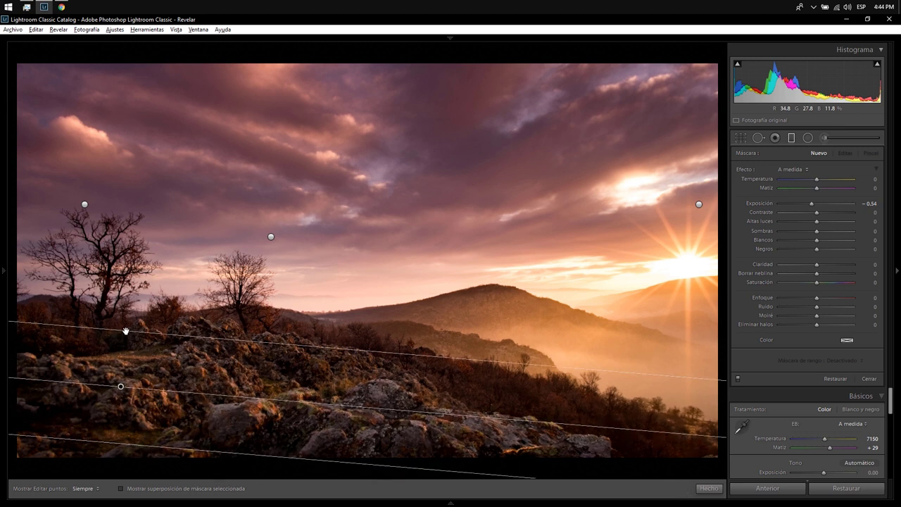
mouse_move(35, 418)
mouse_down()
mouse_move(128, 352)
mouse_move(225, 320)
mouse_up()
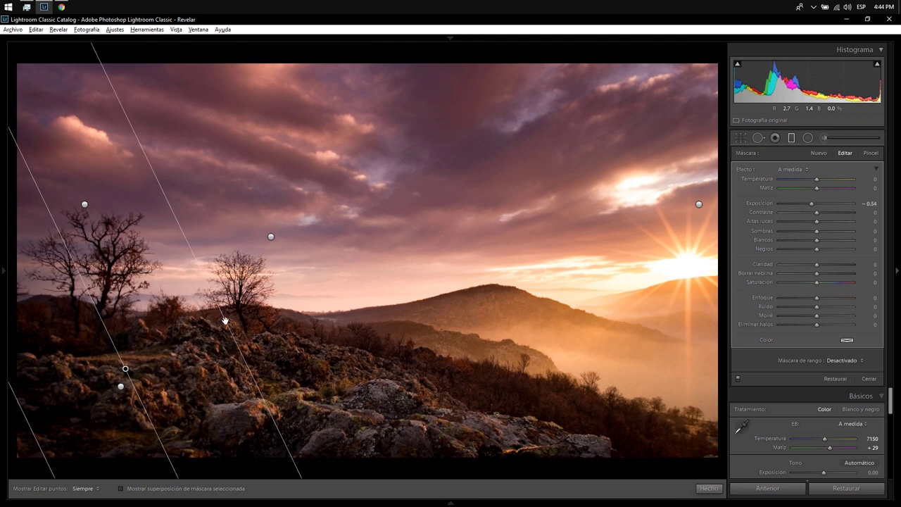
drag(674, 457, 562, 302)
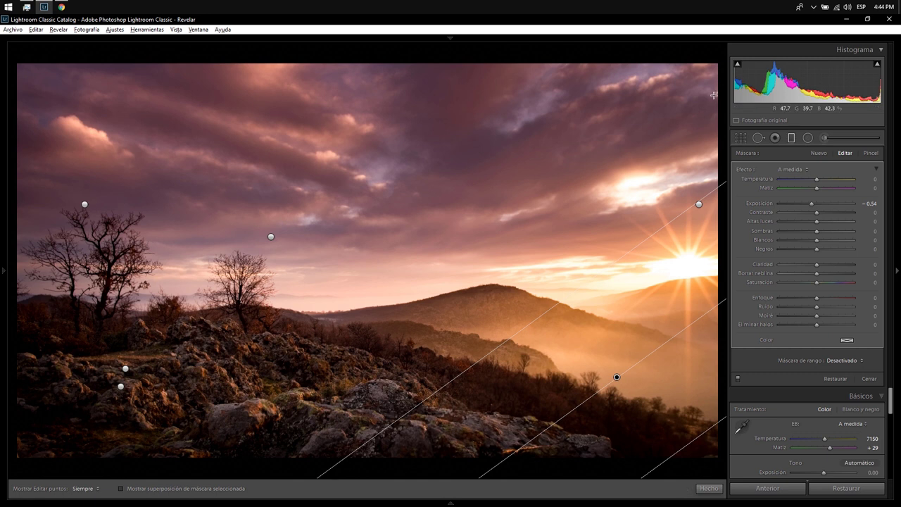
drag(713, 95, 562, 207)
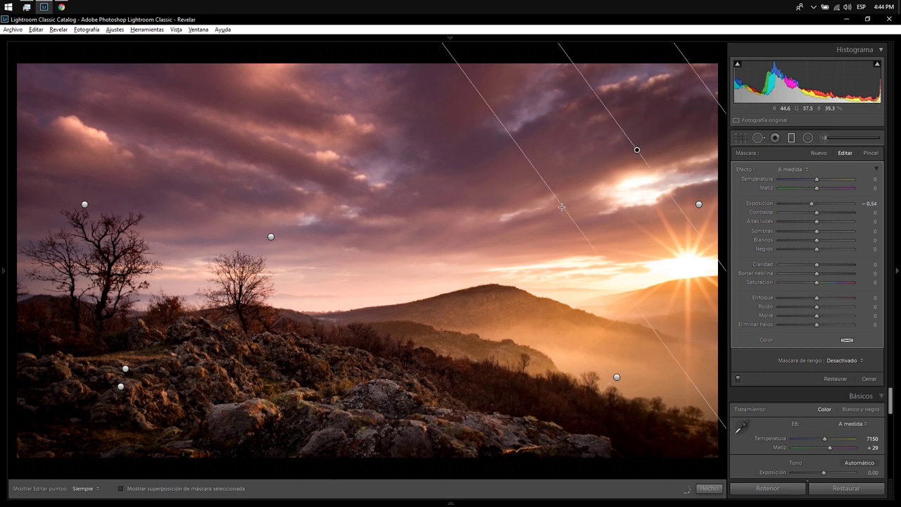
mouse_move(19, 235)
mouse_down()
mouse_move(384, 272)
mouse_move(549, 273)
mouse_up()
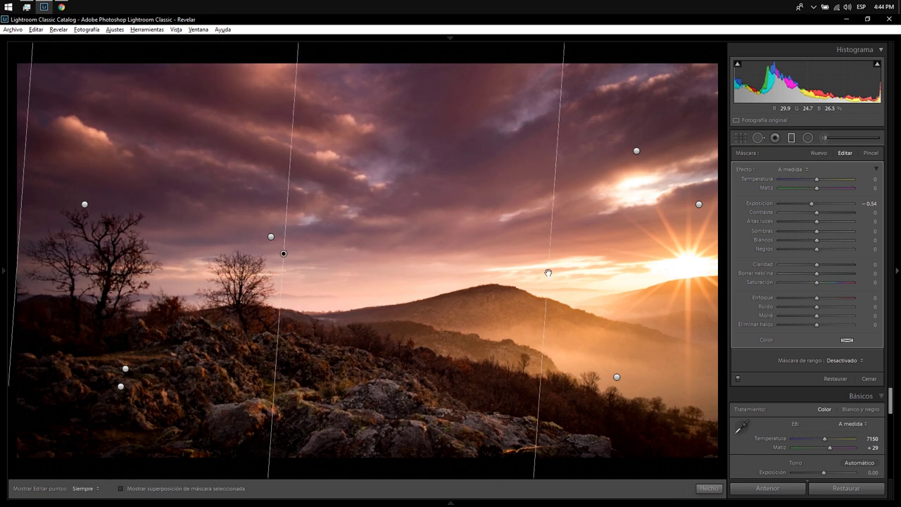
click(708, 488)
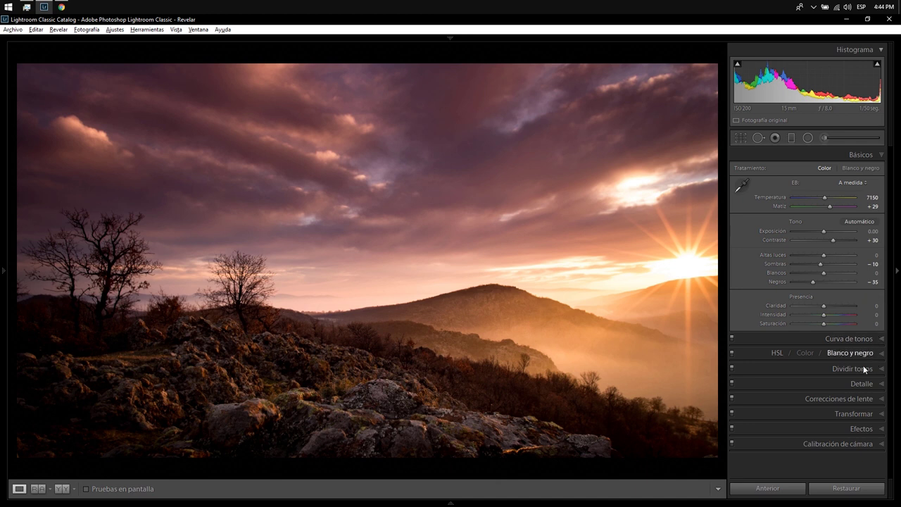
Set Vibrance to +47 and lower the sunlit-hill radial filter's Temperature to -7
click(839, 316)
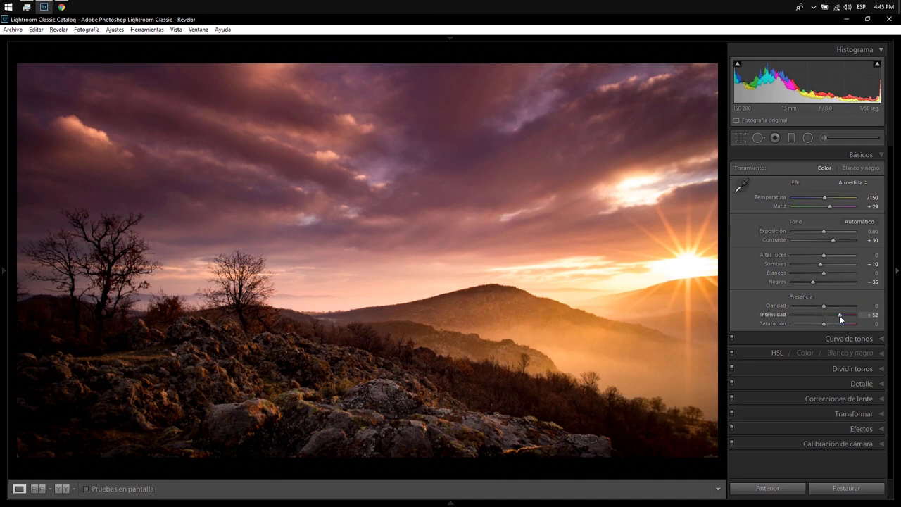
click(807, 138)
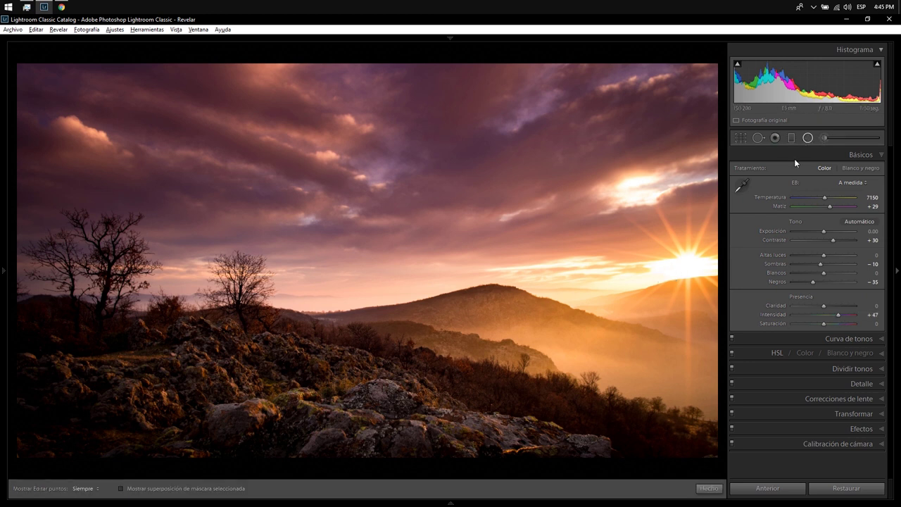
click(567, 288)
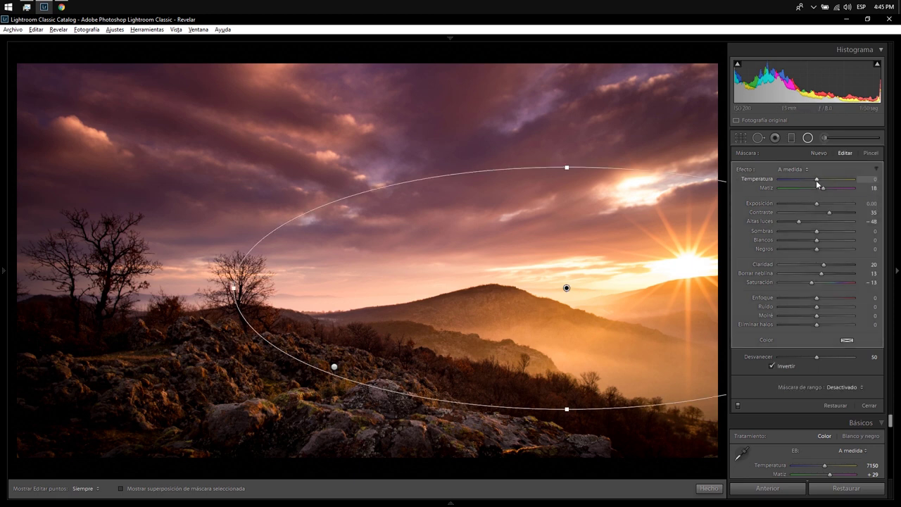
key(Down)
click(709, 490)
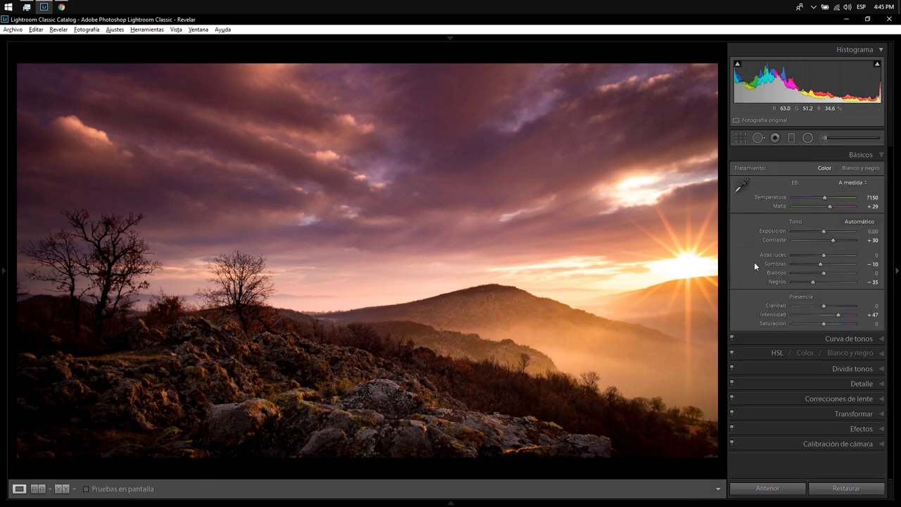
Paint a Dehaze -26 adjustment brush over the lower-right hillside
click(825, 138)
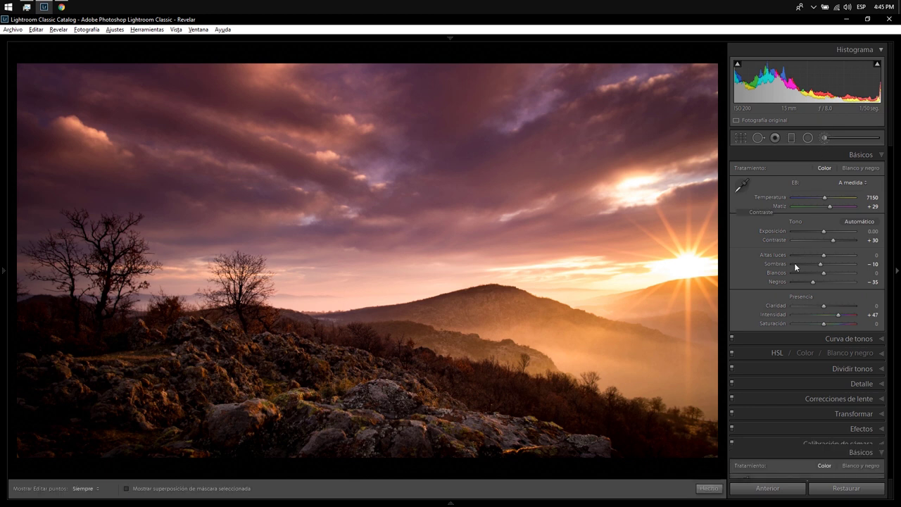
double_click(813, 204)
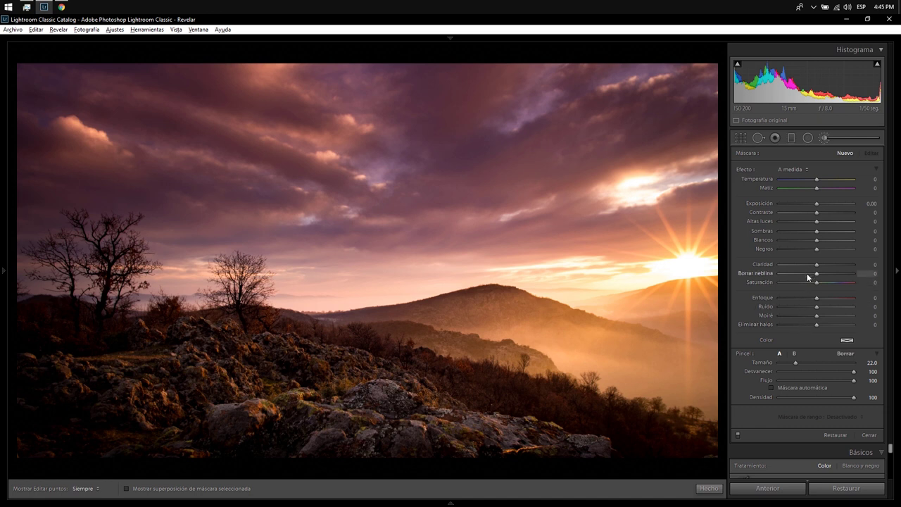
scroll(493, 345, up, 1)
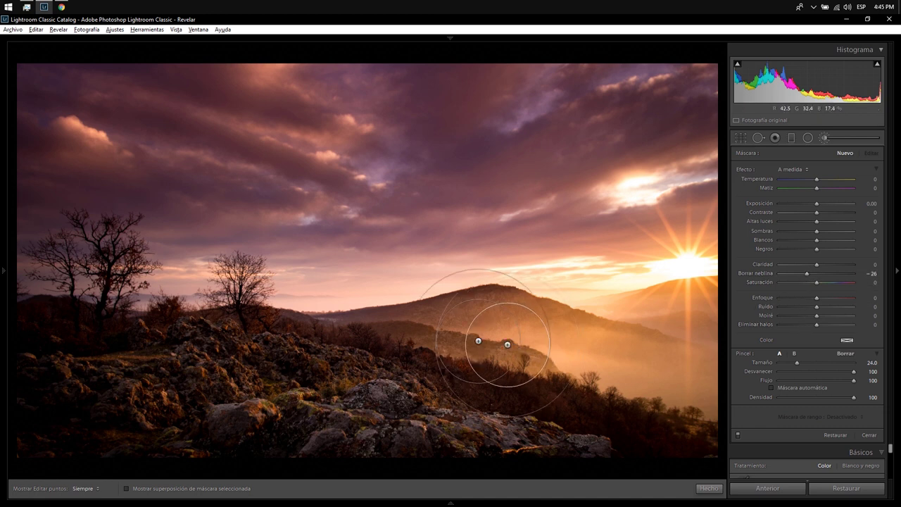
key(h)
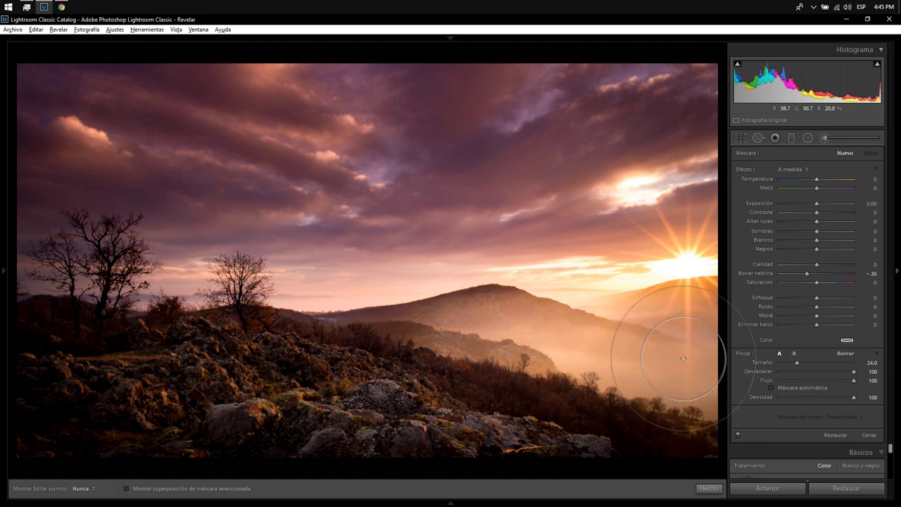
drag(680, 390, 678, 421)
scroll(634, 405, down, 1)
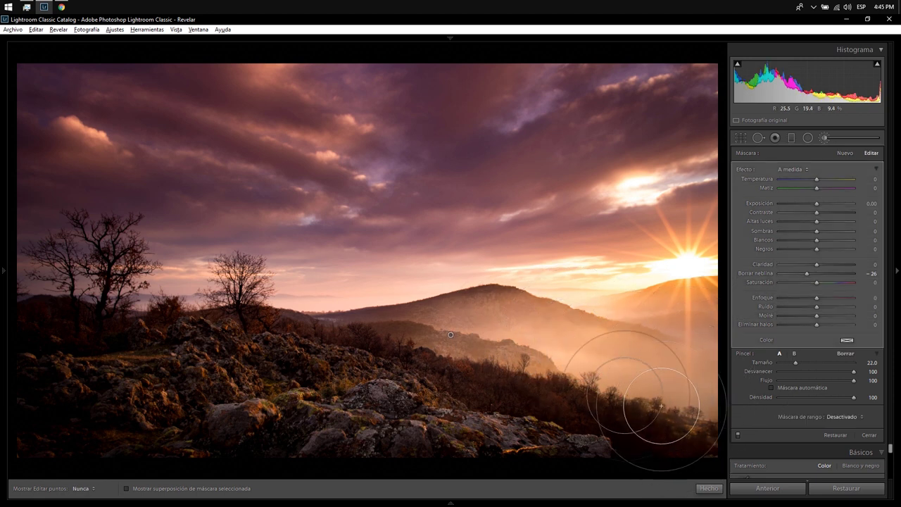
scroll(463, 332, down, 2)
key(h)
key(h)
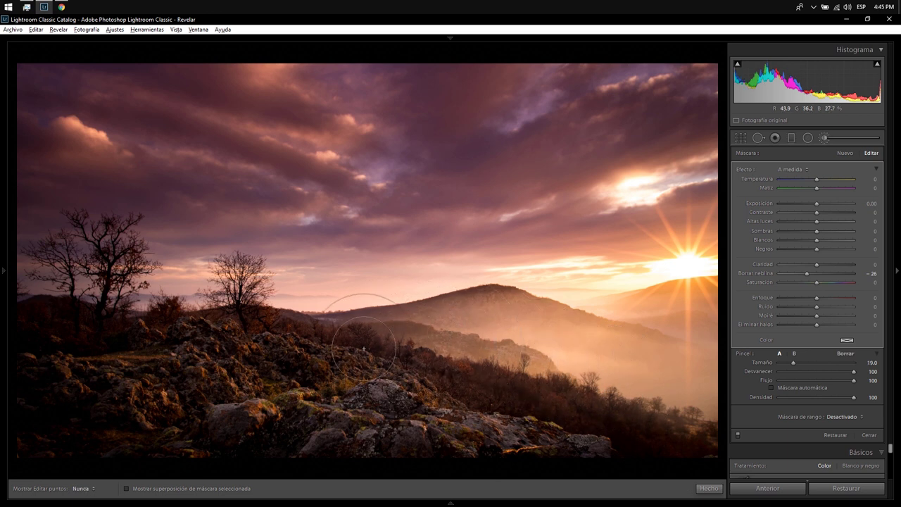
key(h)
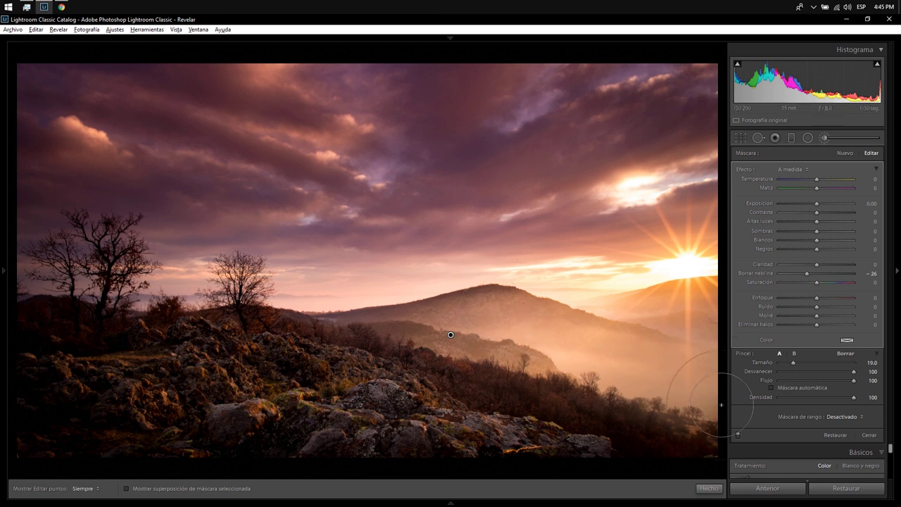
Set the brushed area's Contrast to +12 and close the brush adjustment
click(846, 211)
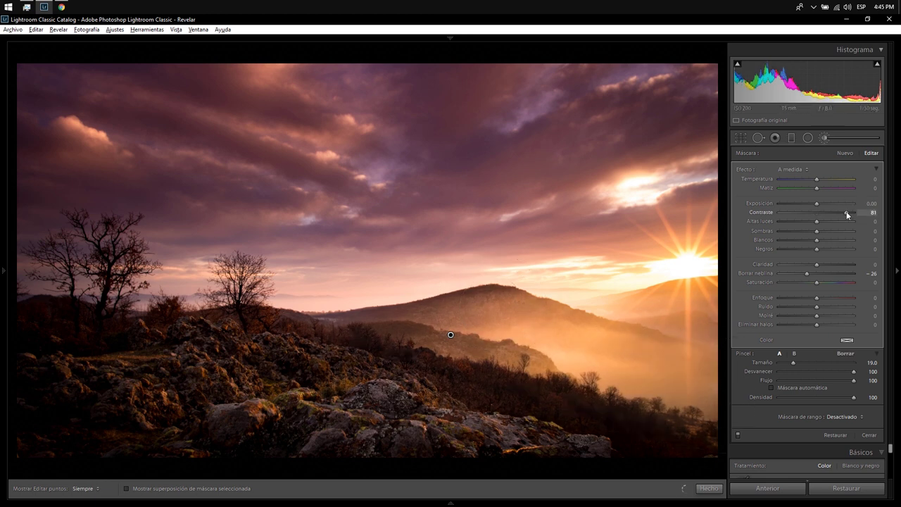
drag(835, 213, 833, 212)
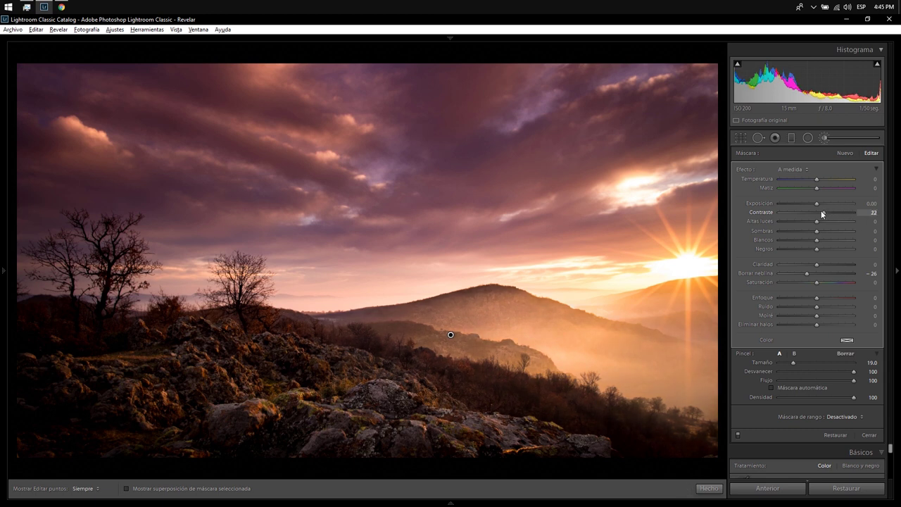
click(709, 488)
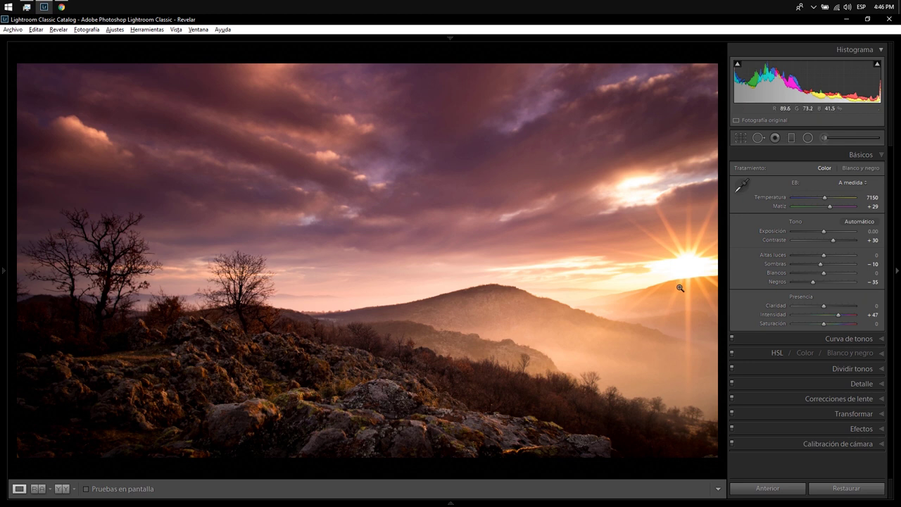
Tint the split-toning shadows blue-purple at hue 235 and set balance to +73
click(883, 370)
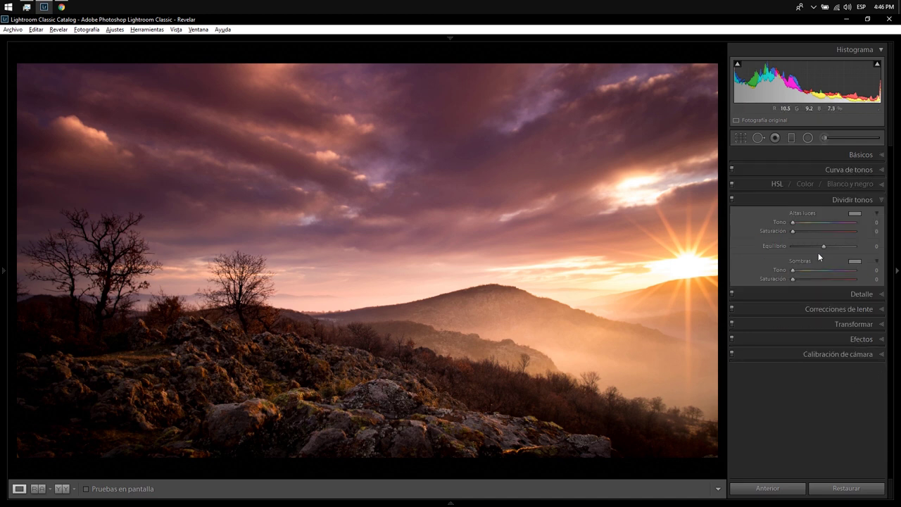
mouse_move(793, 272)
mouse_down()
mouse_move(833, 271)
mouse_move(798, 280)
mouse_move(875, 296)
mouse_up()
click(827, 279)
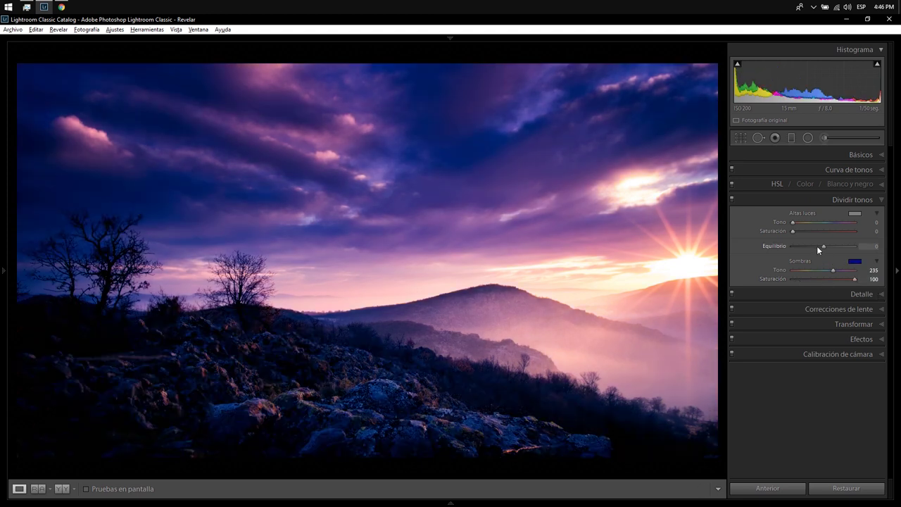
drag(817, 246, 844, 246)
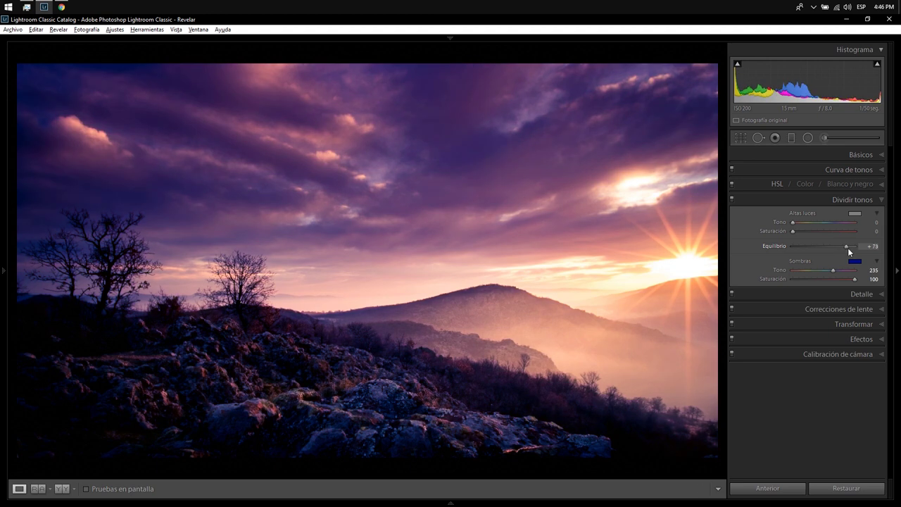
drag(855, 279, 811, 281)
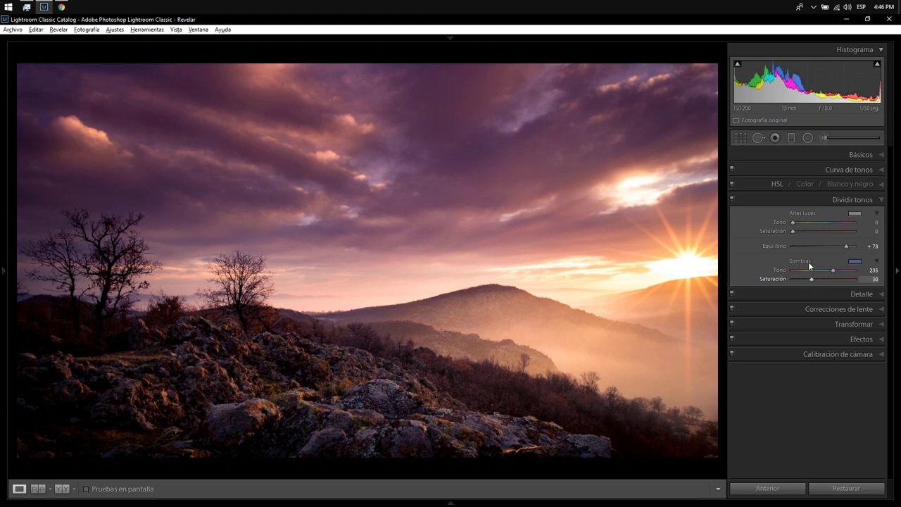
Settle shadow saturation at 23 and warm the highlights to hue 22, saturation 12
click(734, 198)
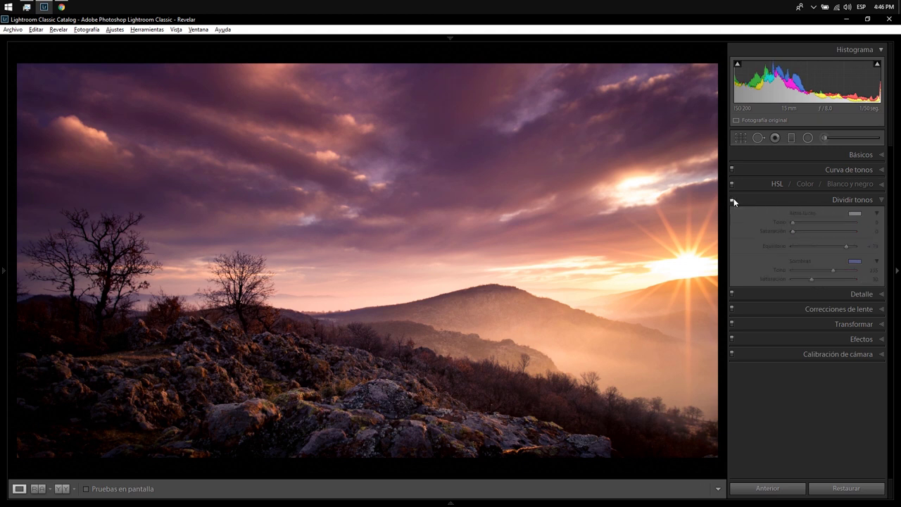
click(733, 198)
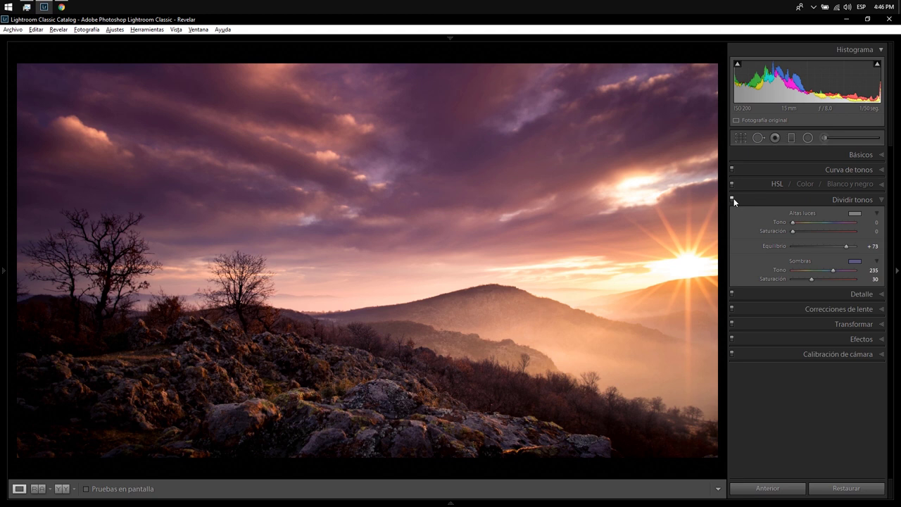
drag(813, 278, 806, 278)
click(801, 222)
mouse_move(792, 232)
mouse_down()
mouse_move(822, 231)
mouse_move(804, 236)
mouse_up()
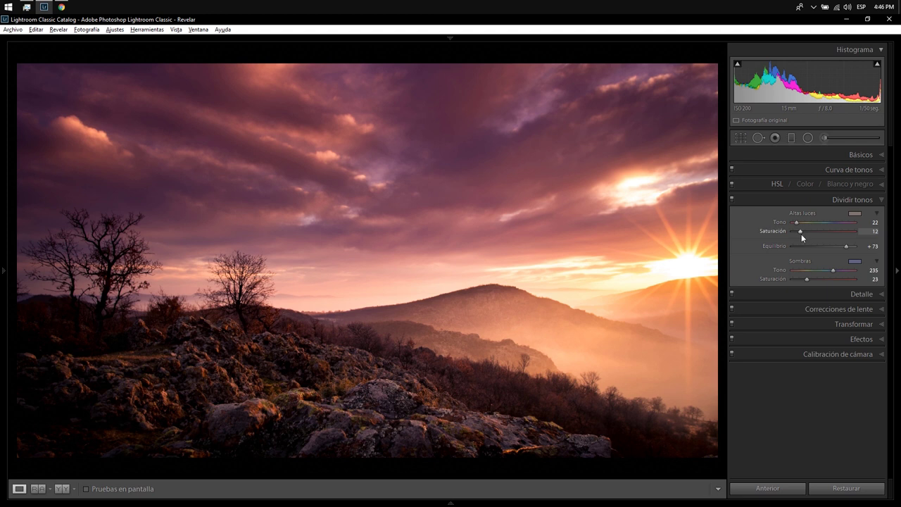
Bring the white balance Tint down to +9, keeping Temperature at 7150
click(873, 155)
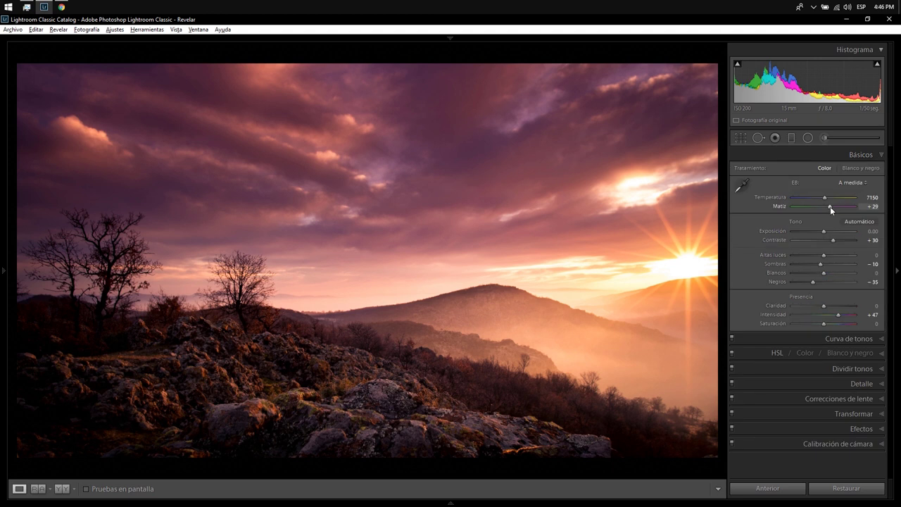
key(Down)
key(Down)
key(Down)
key(shift+Down)
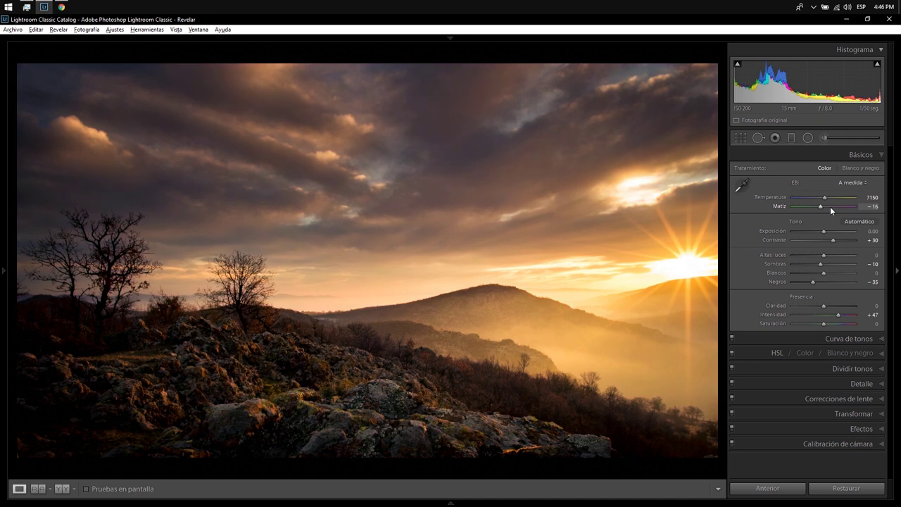
key(Down)
key(Down)
key(Down)
key(Down)
key(Down)
key(Down)
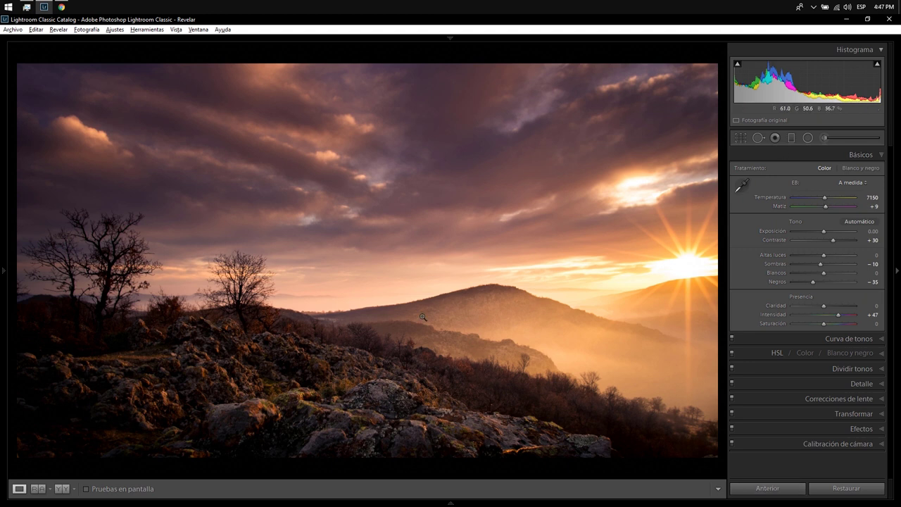
click(256, 293)
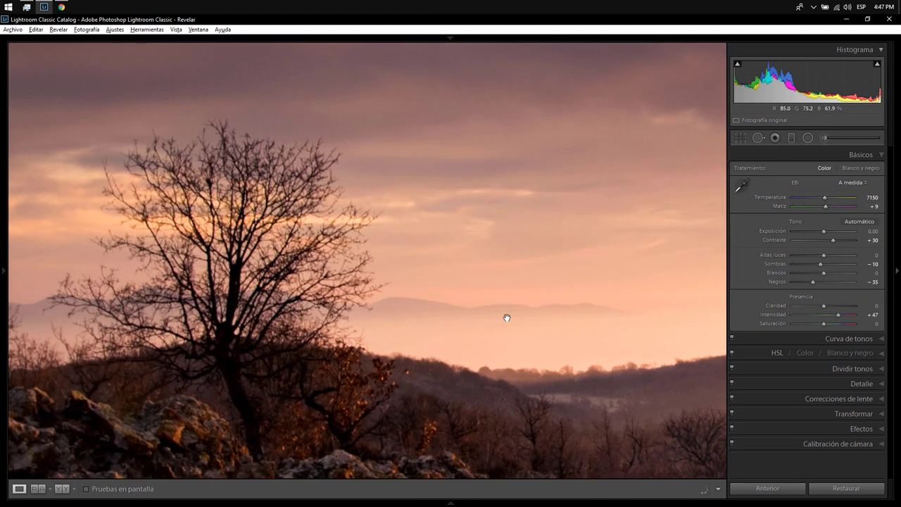
mouse_move(636, 418)
mouse_down()
mouse_move(371, 300)
mouse_move(298, 283)
mouse_up()
click(605, 396)
click(52, 175)
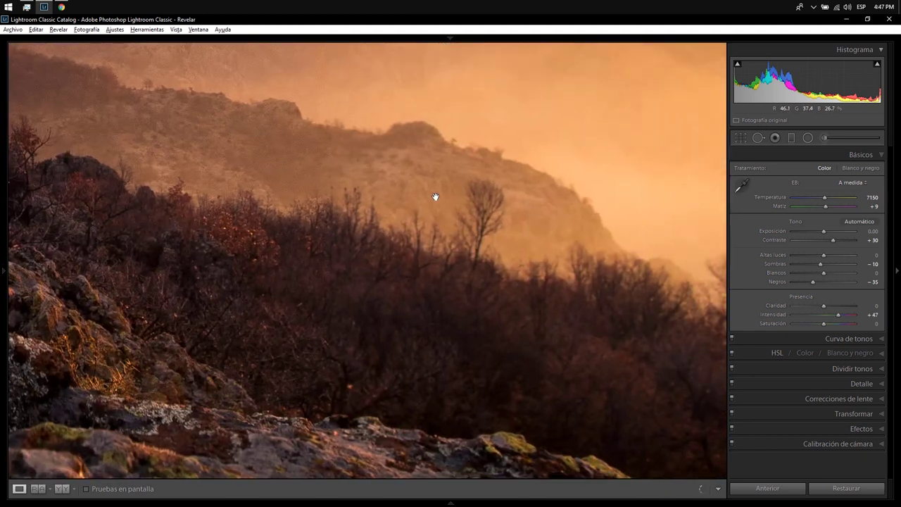
drag(629, 171, 376, 296)
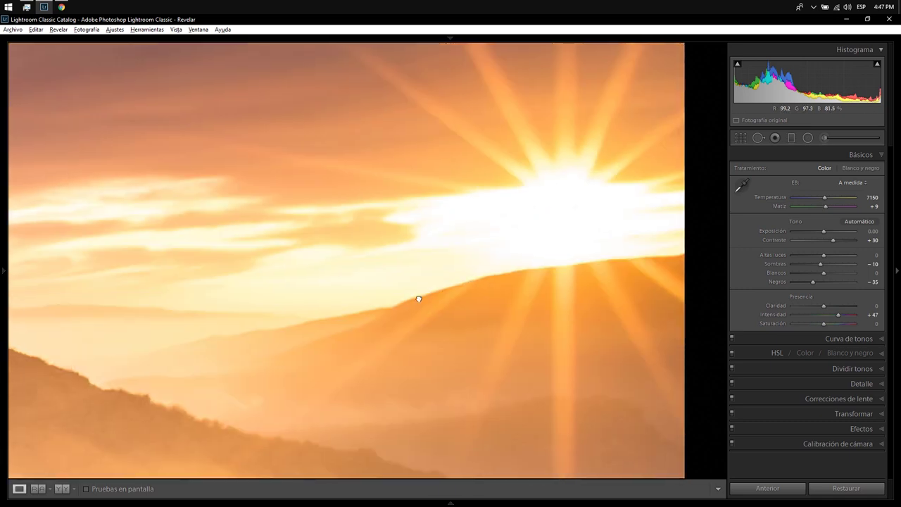
drag(417, 298, 564, 365)
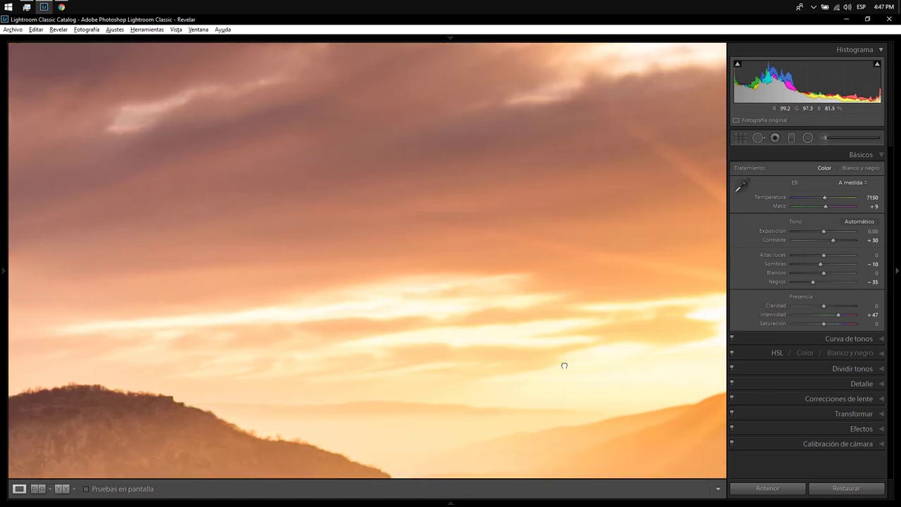
click(564, 365)
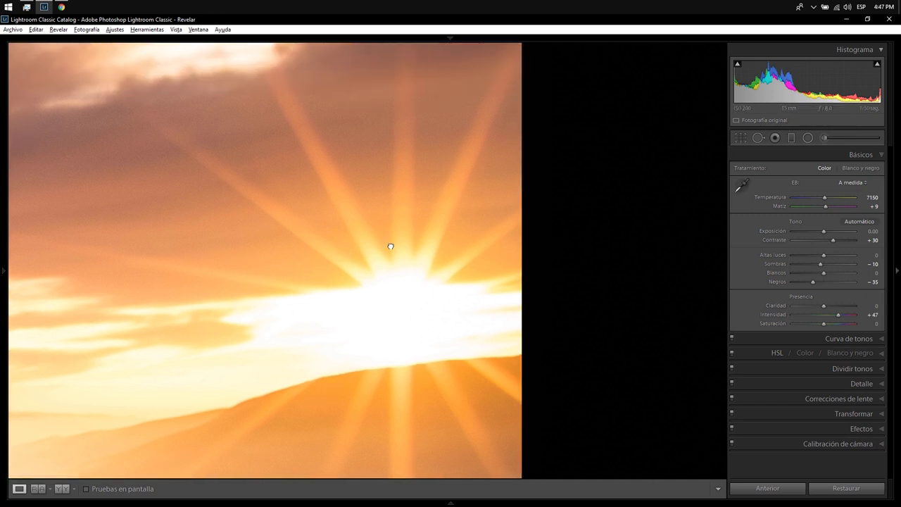
drag(503, 195, 421, 216)
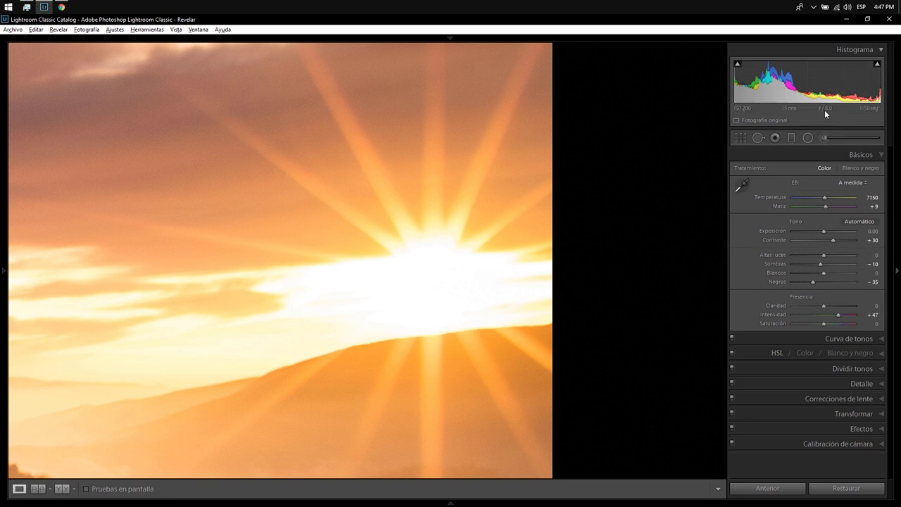
click(371, 303)
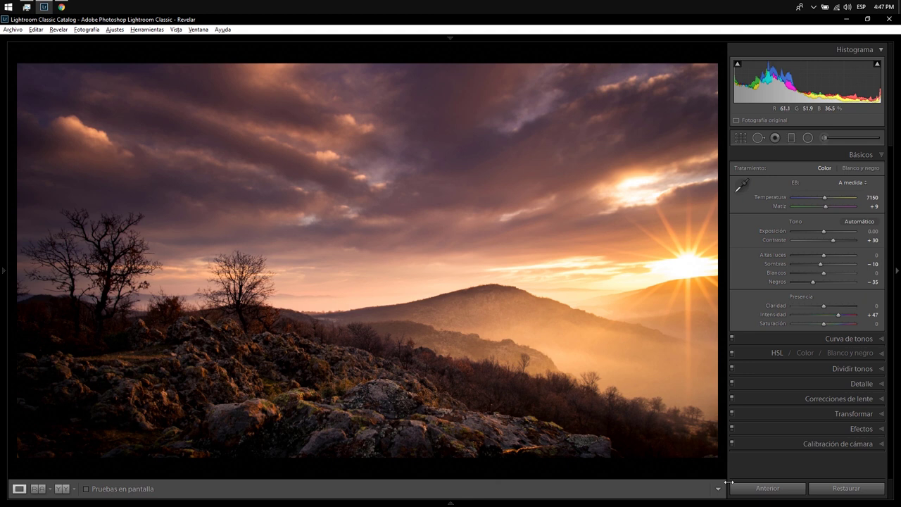
Show the filmstrip and add film grain at Amount 11, checking it at 1:1 zoom
key(F6)
key(F6)
click(797, 381)
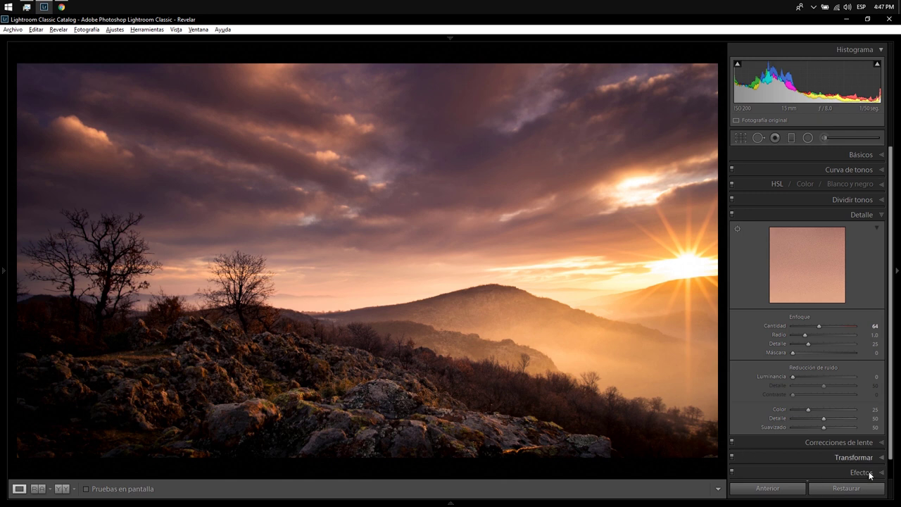
click(870, 473)
click(810, 352)
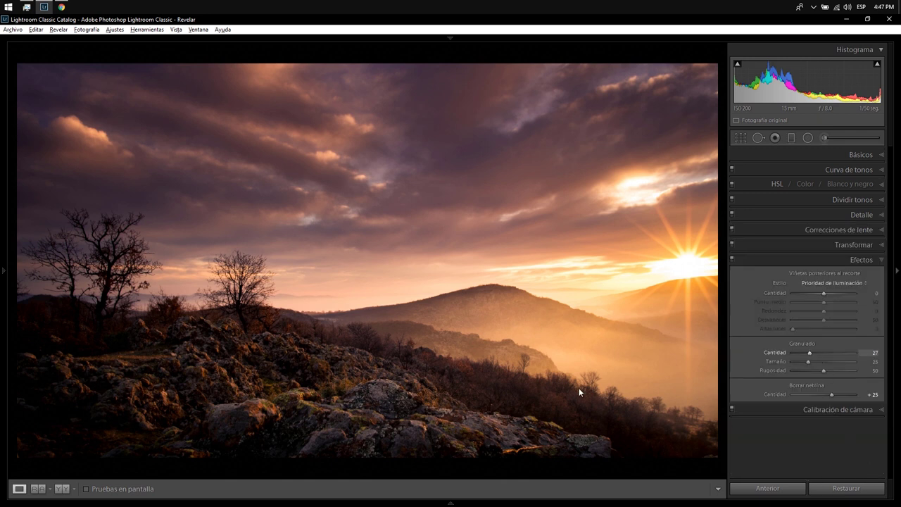
click(331, 334)
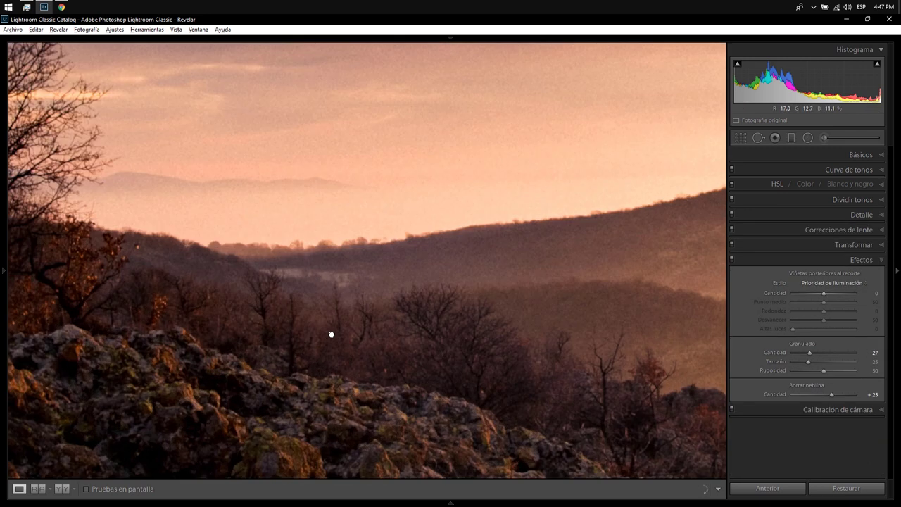
click(615, 294)
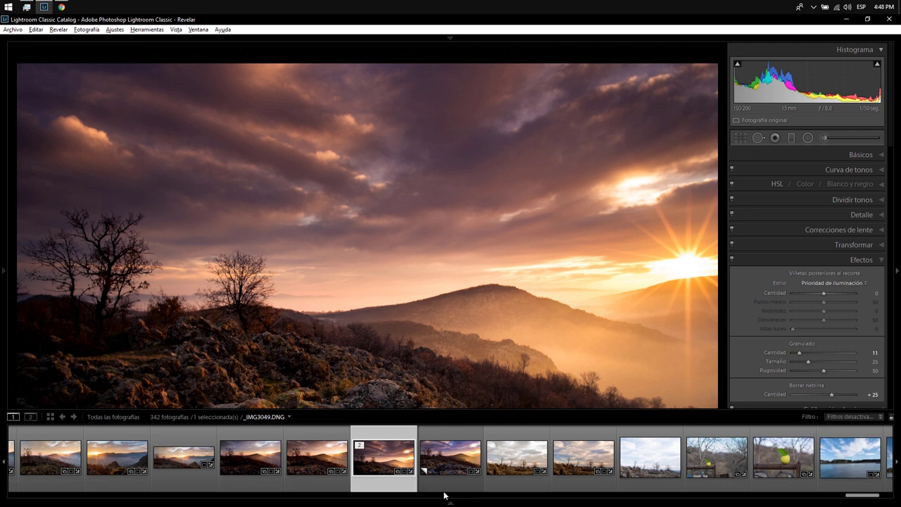
Compare a Dehaze +50 virtual copy, then return to _IMG3049.DNG with filmstrip hidden
mouse_move(380, 475)
key(ctrl+apostrophe)
click(452, 460)
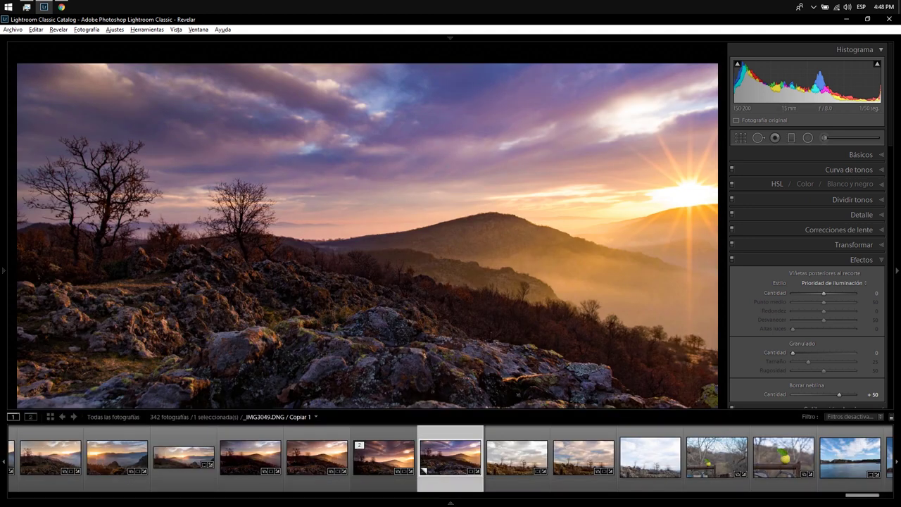
key(ctrl+z)
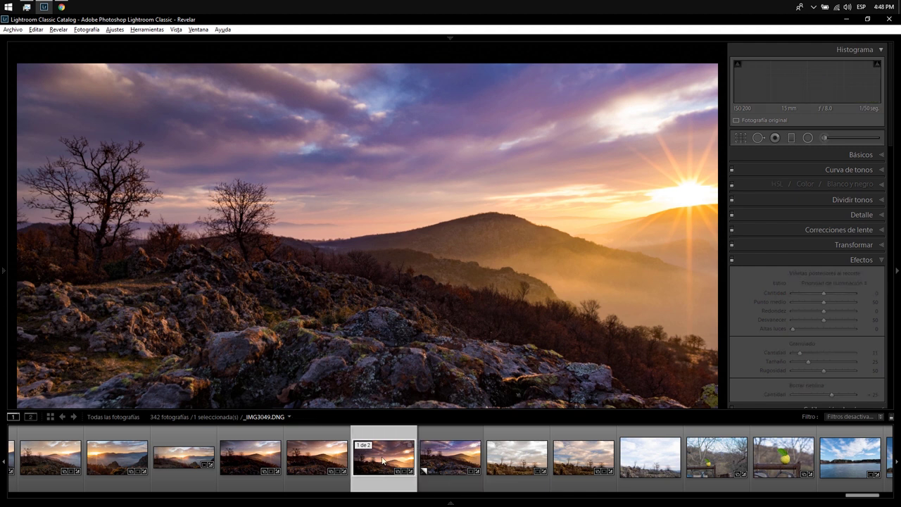
key(F6)
key(ctrl+z)
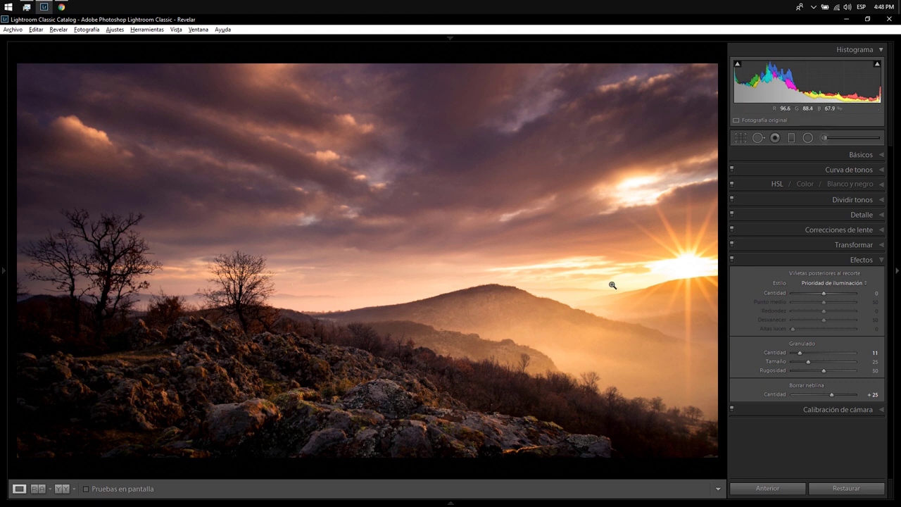
drag(321, 288, 451, 294)
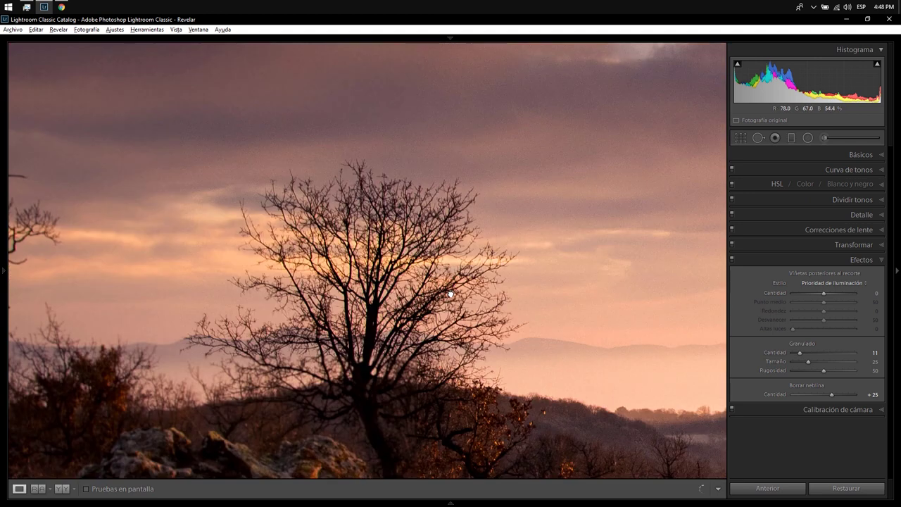